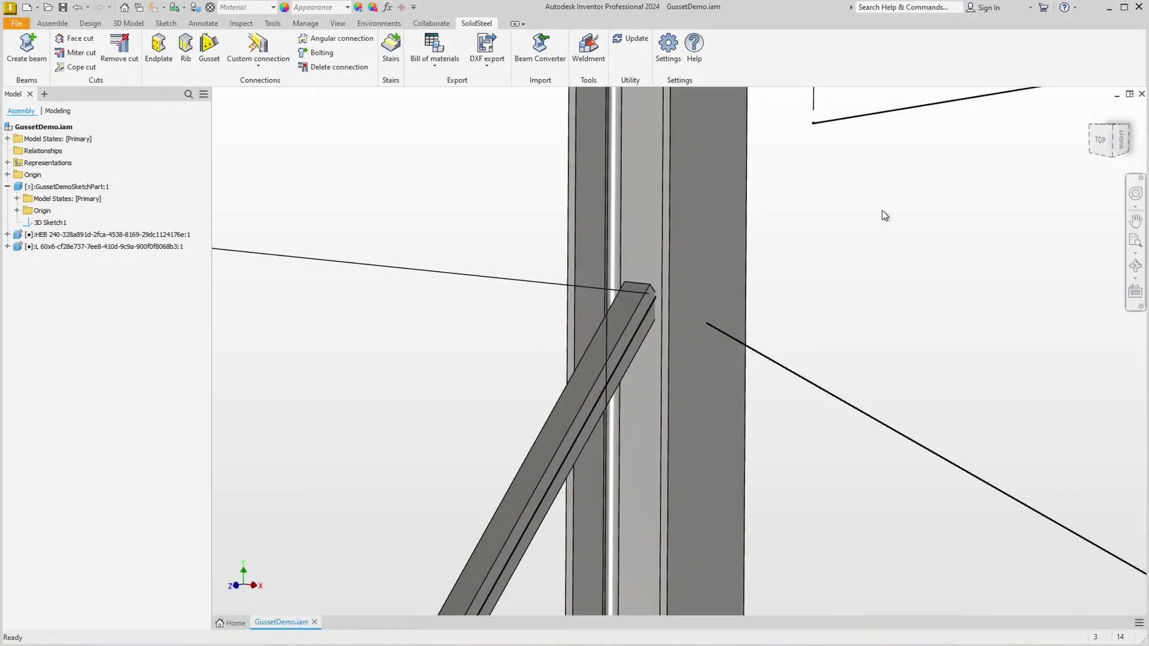
Identify the HEB 240 column and the L 60x6 brace, then clear the selection.
click(54, 235)
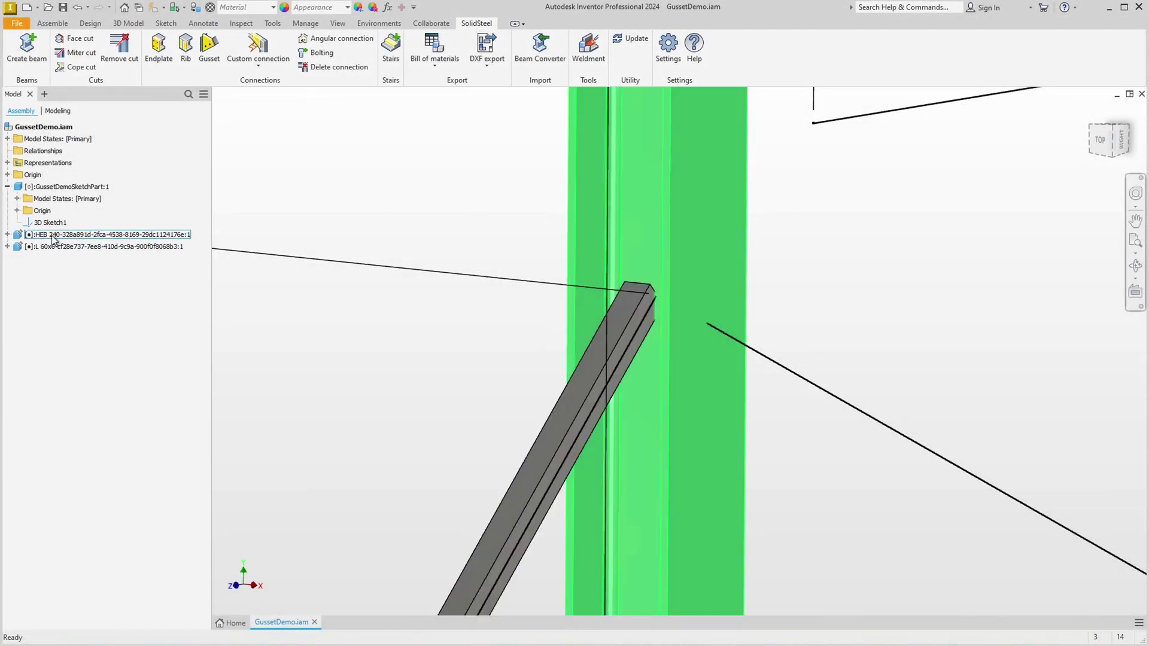
click(52, 247)
click(280, 185)
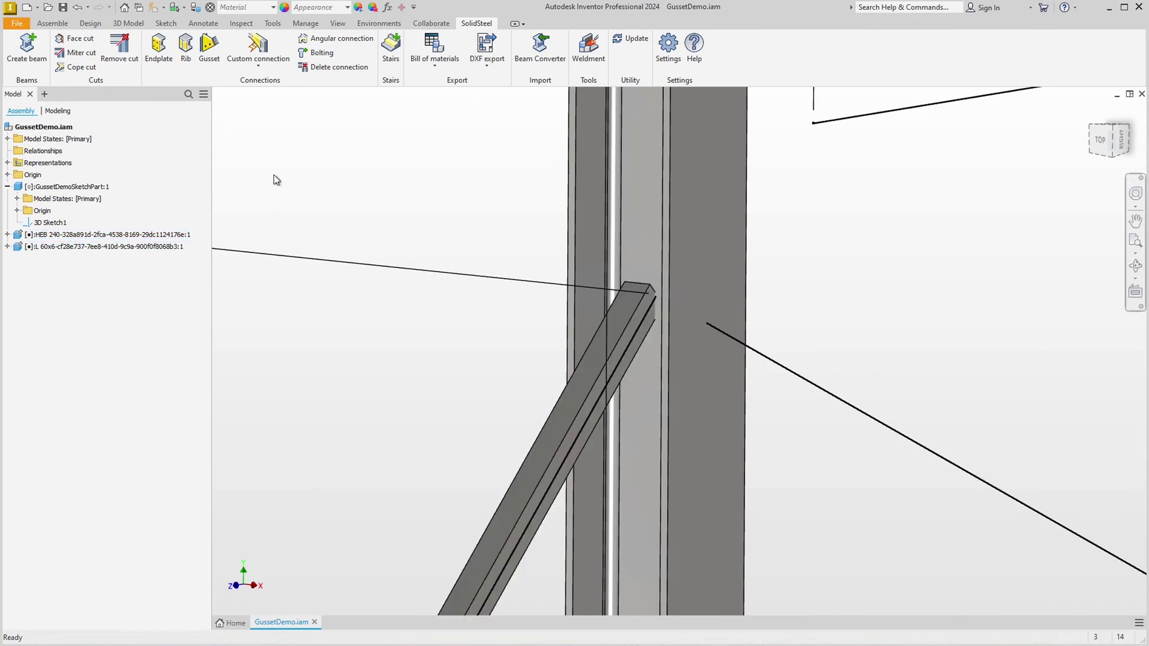
Start a gusset from the angle brace face to the column face and zoom in on the preview.
click(207, 48)
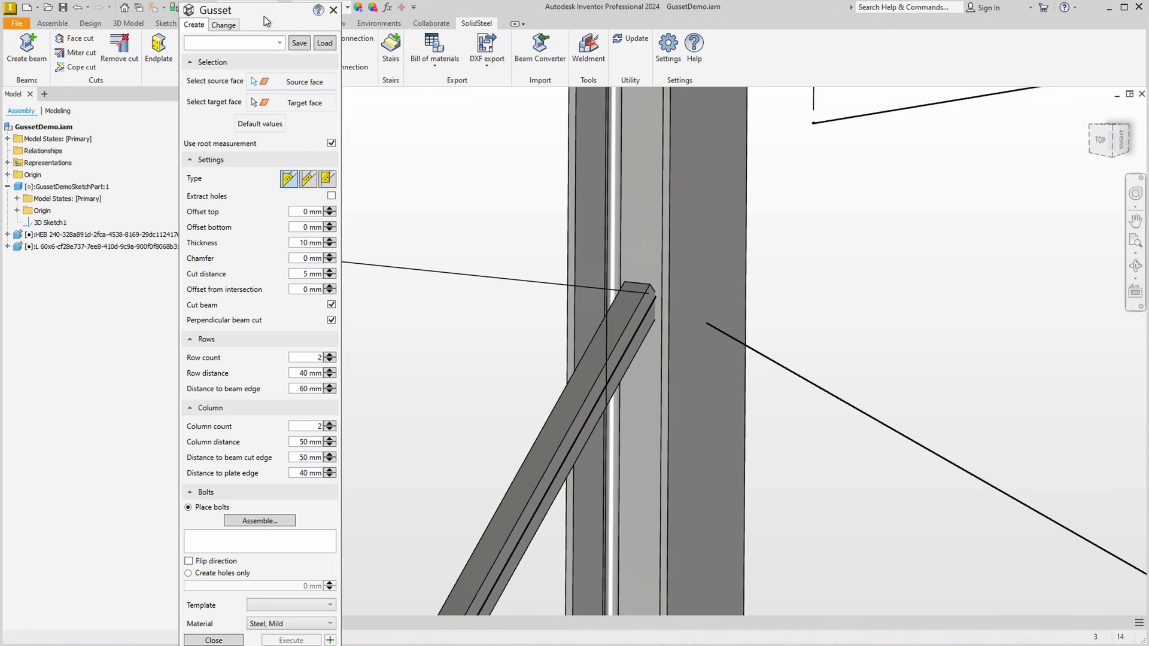
drag(264, 16, 274, 11)
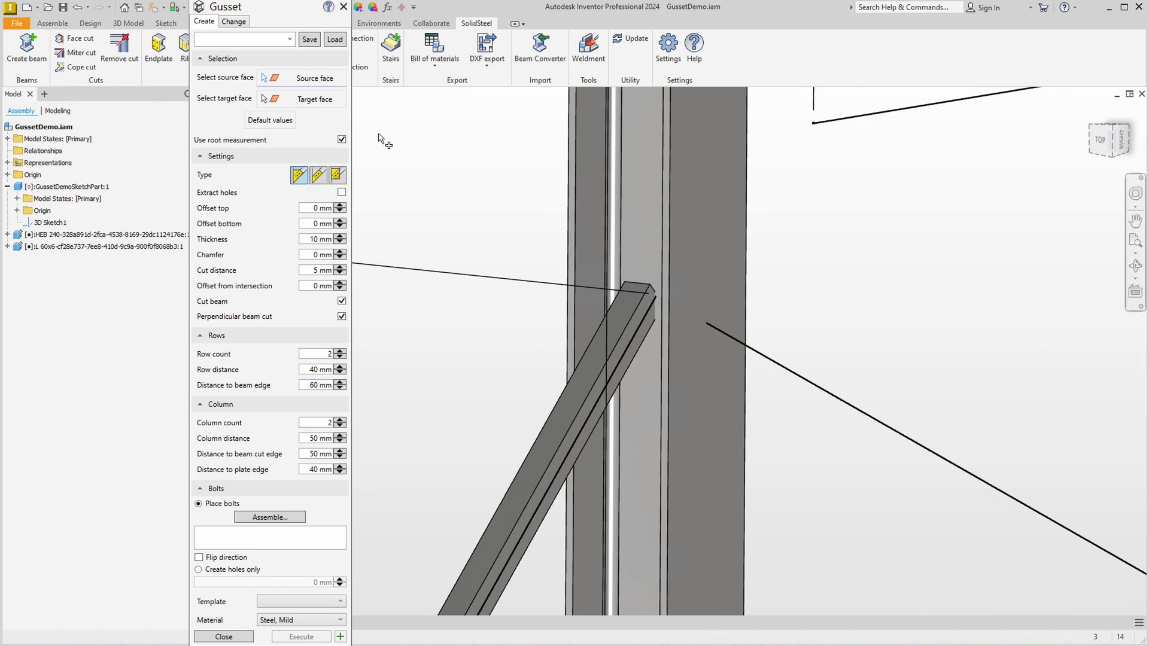
click(585, 436)
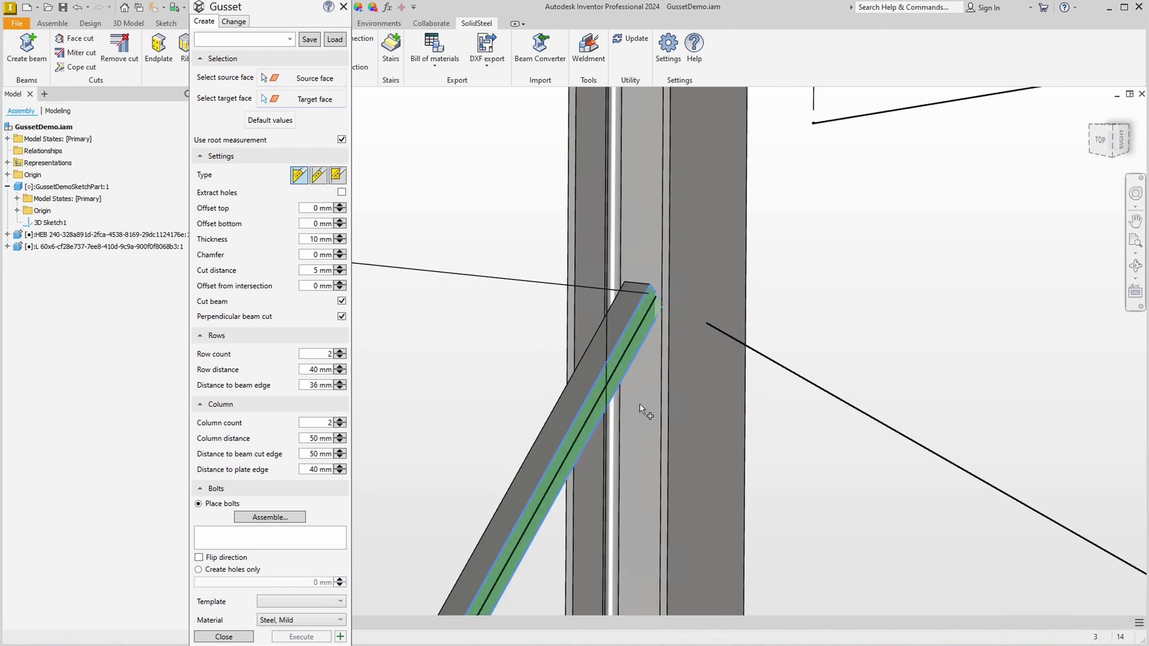
click(639, 403)
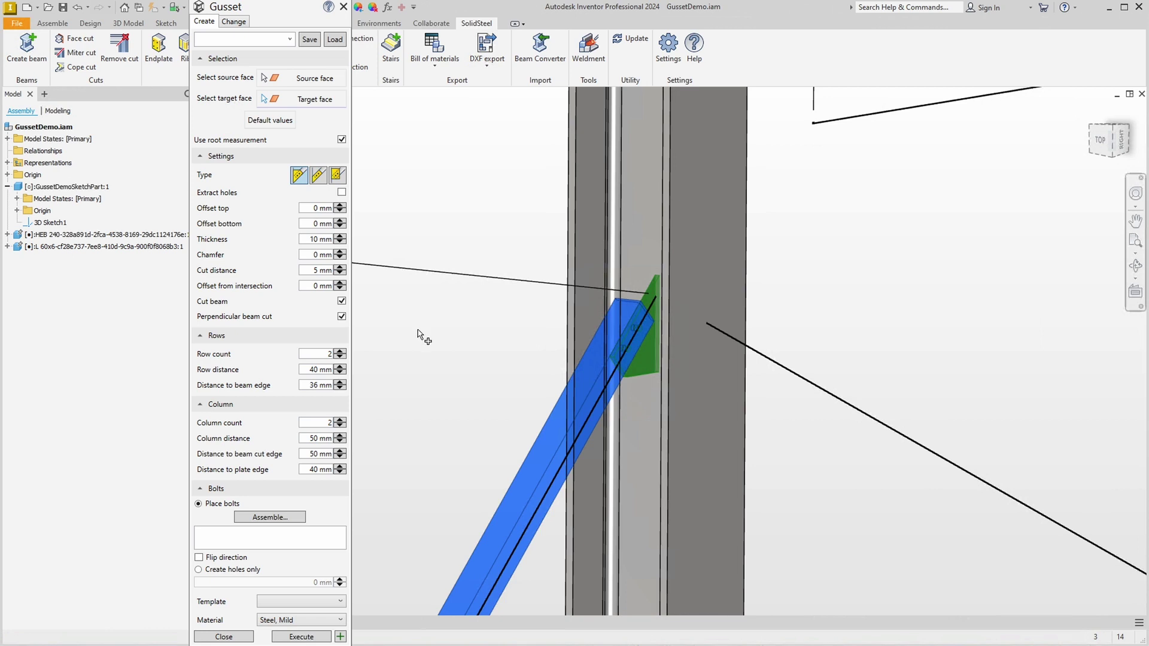
scroll(652, 326, up, 2)
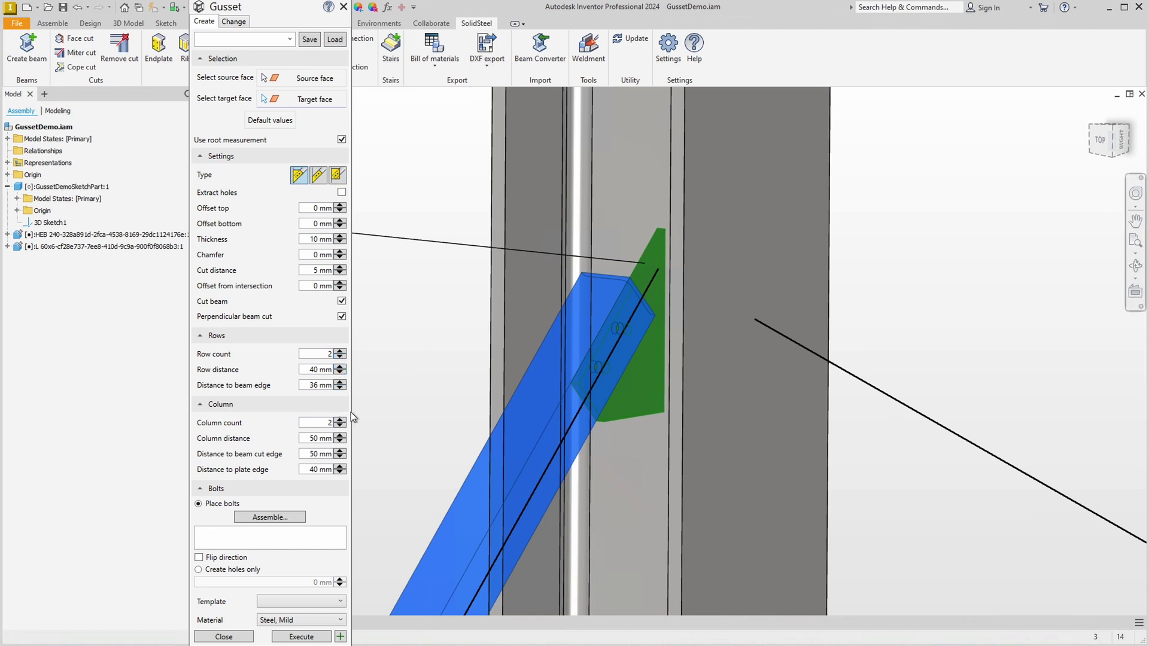
Assemble a hexagon EN 14399-4 M16 bolt set with default washers and nut for the gusset.
click(265, 518)
click(359, 265)
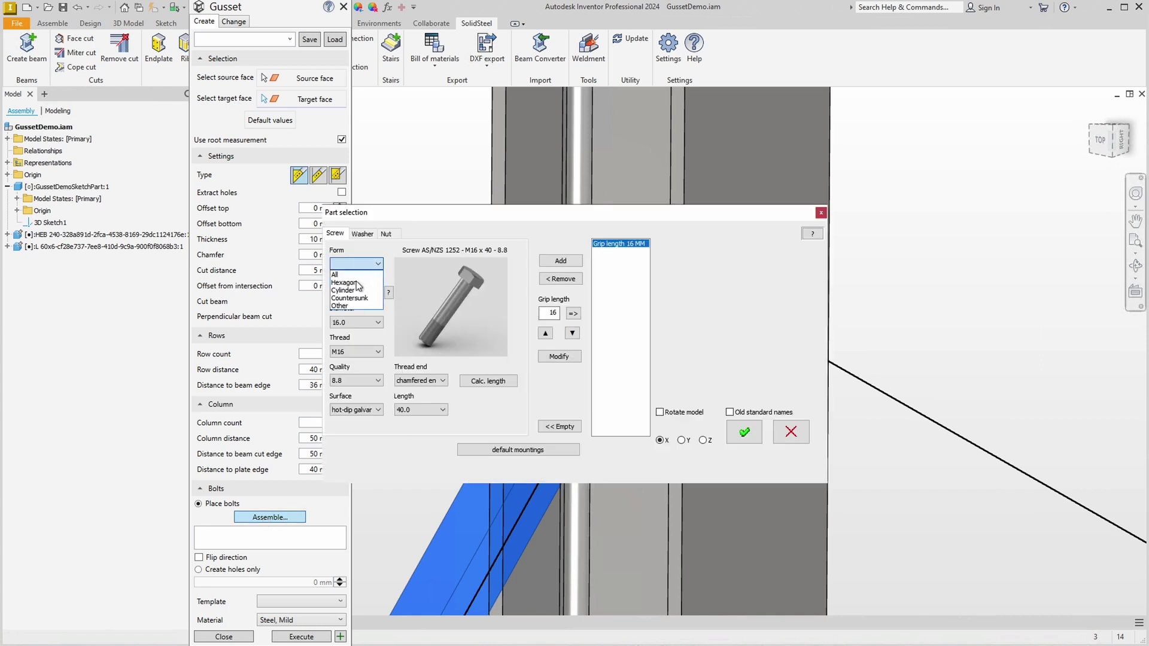
click(358, 286)
click(356, 293)
click(350, 359)
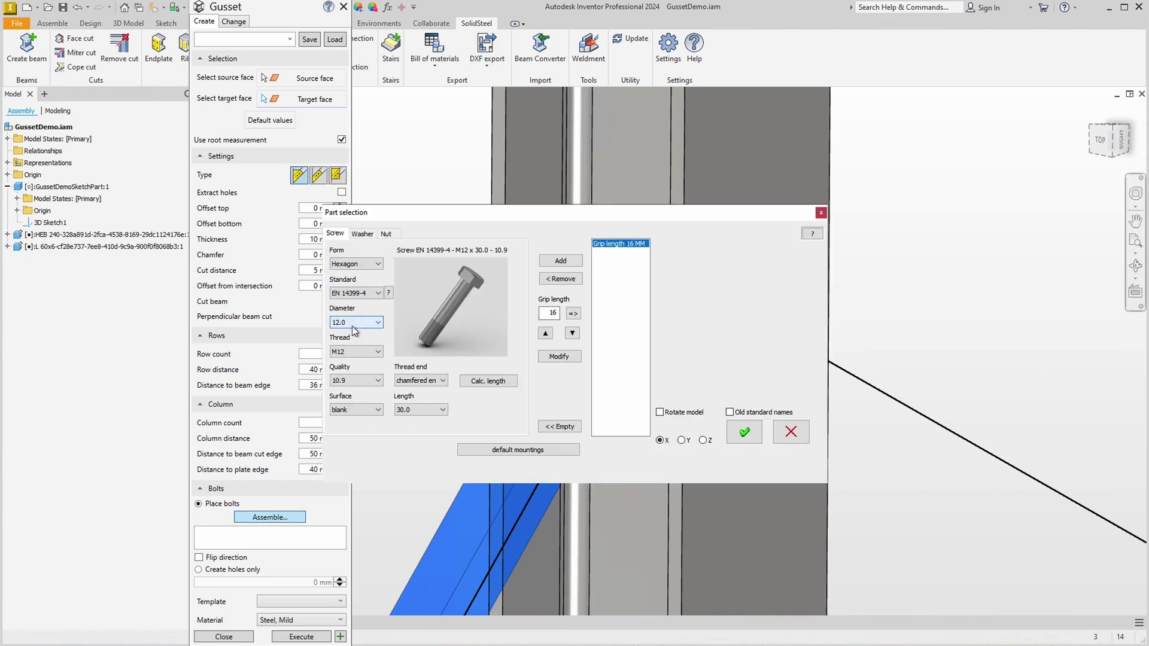
click(356, 322)
click(350, 345)
click(561, 261)
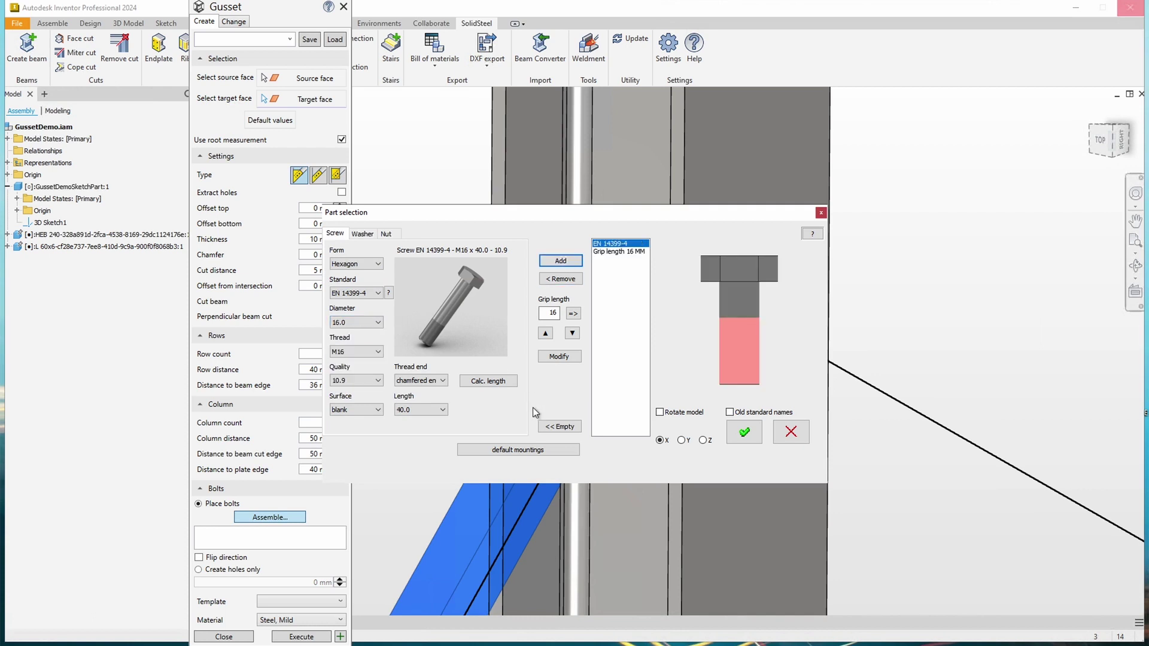
click(518, 449)
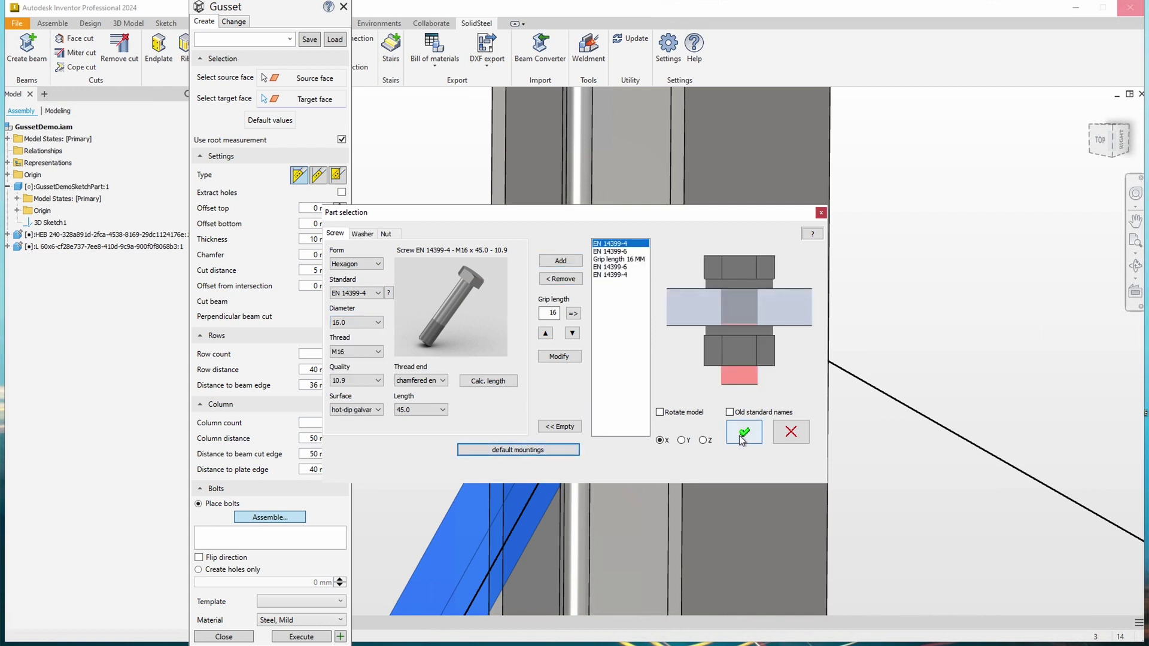
click(740, 437)
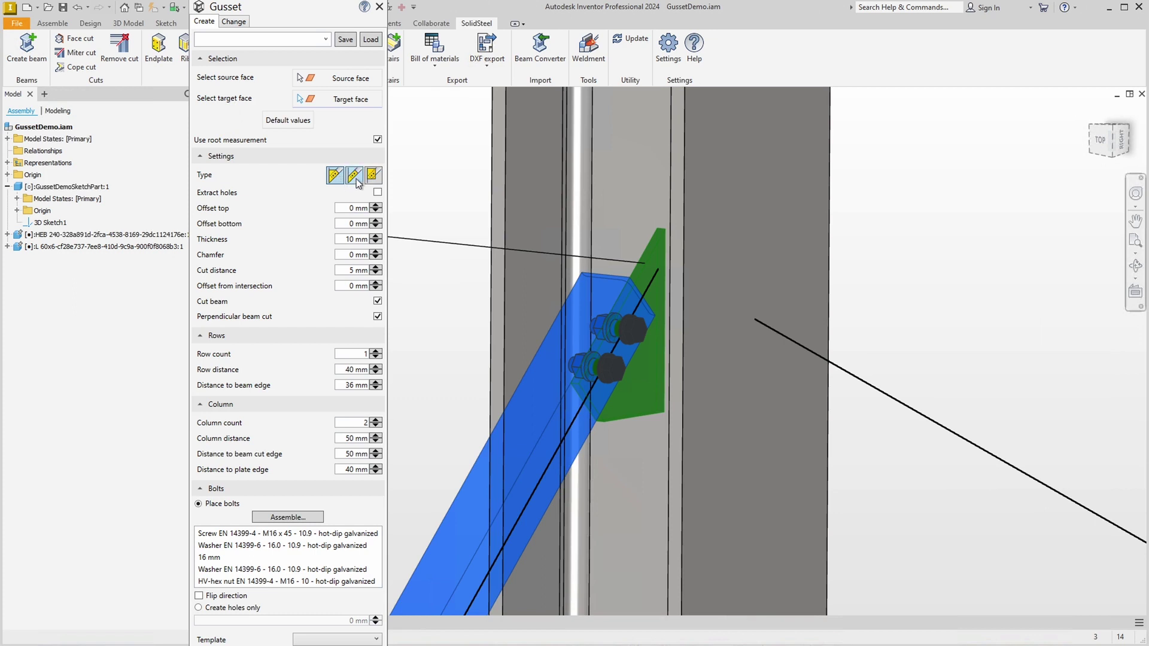
click(356, 183)
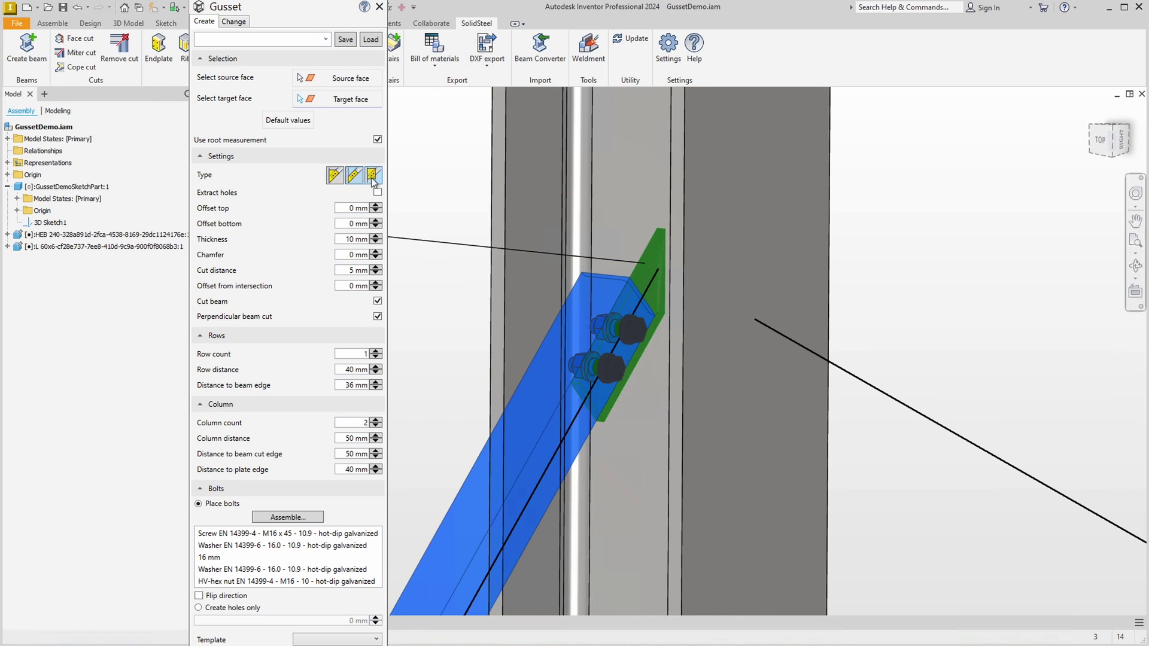
click(372, 177)
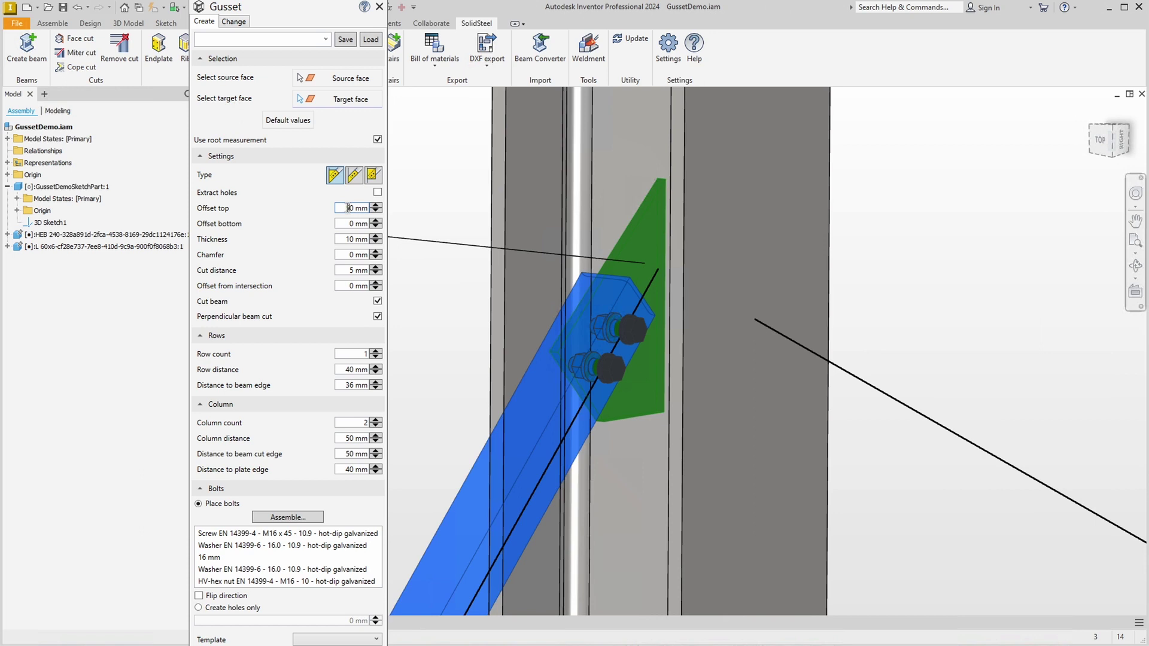
Try a 50 mm top offset, reset it to 0 mm, and enter a 10 mm chamfer.
click(347, 207)
text(5)
key(BackSpace)
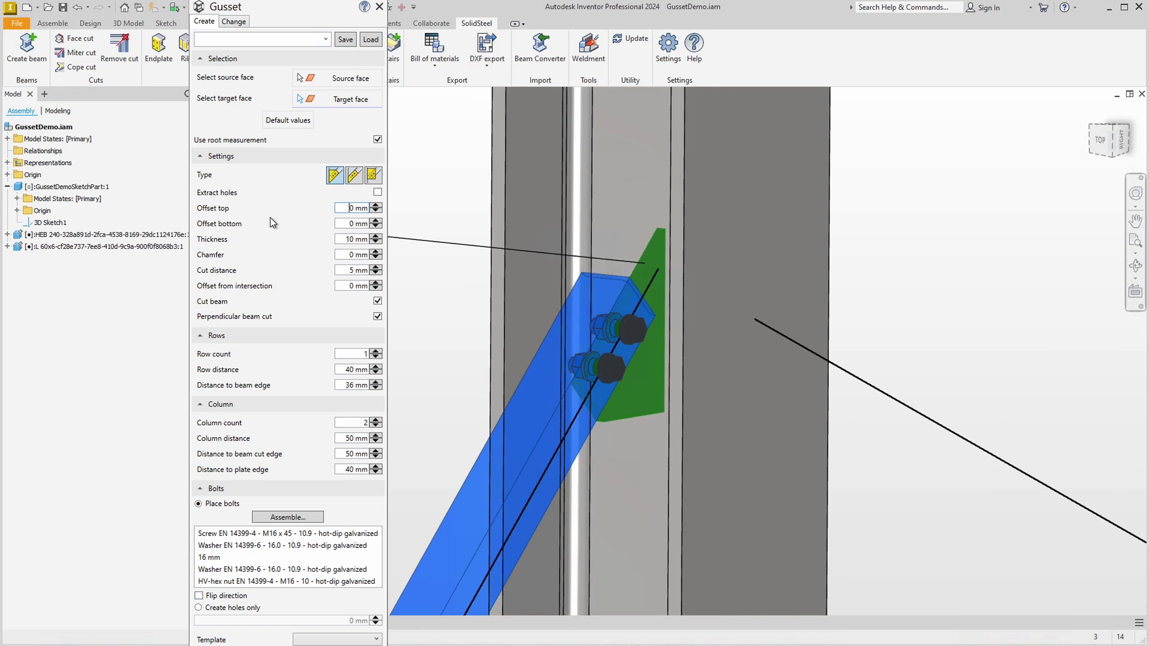
click(348, 254)
text(1)
Set the bolts' distance to beam edge to 24 mm and orbit to check their positions.
double_click(352, 384)
text(24)
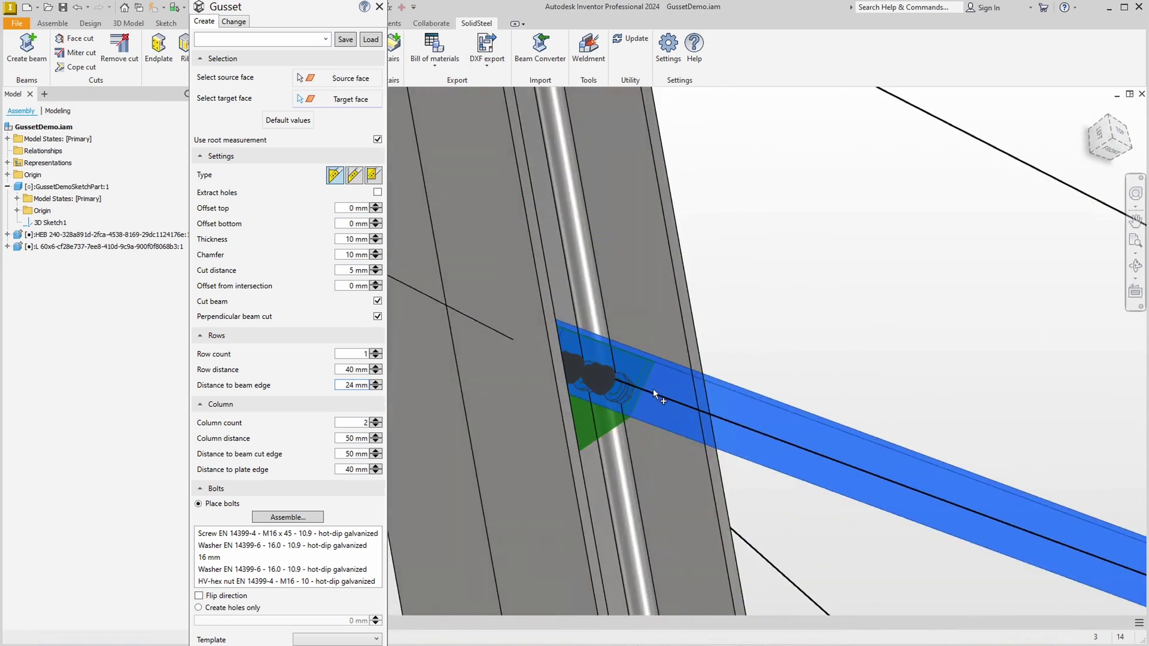
shift+middle_drag(651, 403, 825, 283)
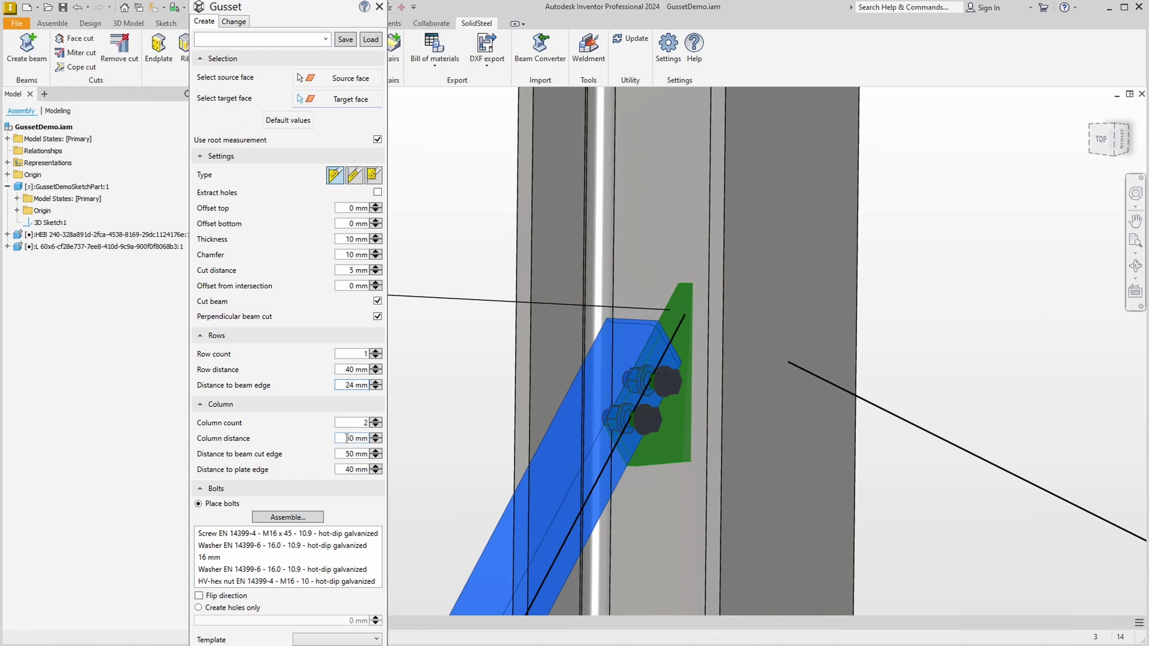
click(346, 439)
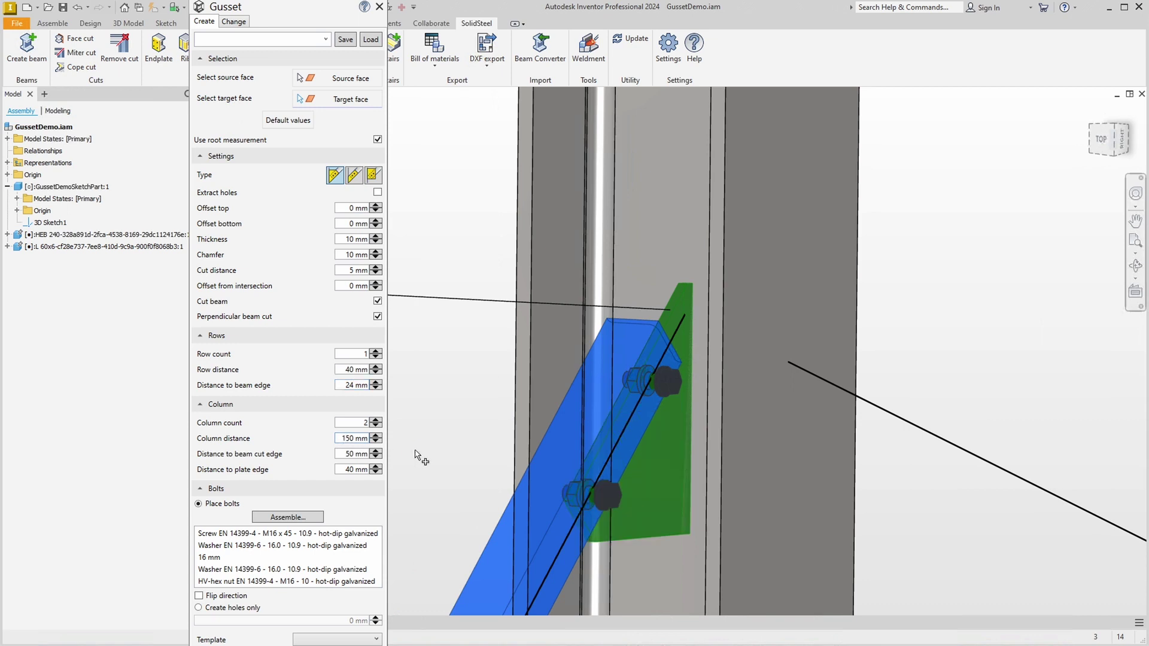
key(BackSpace)
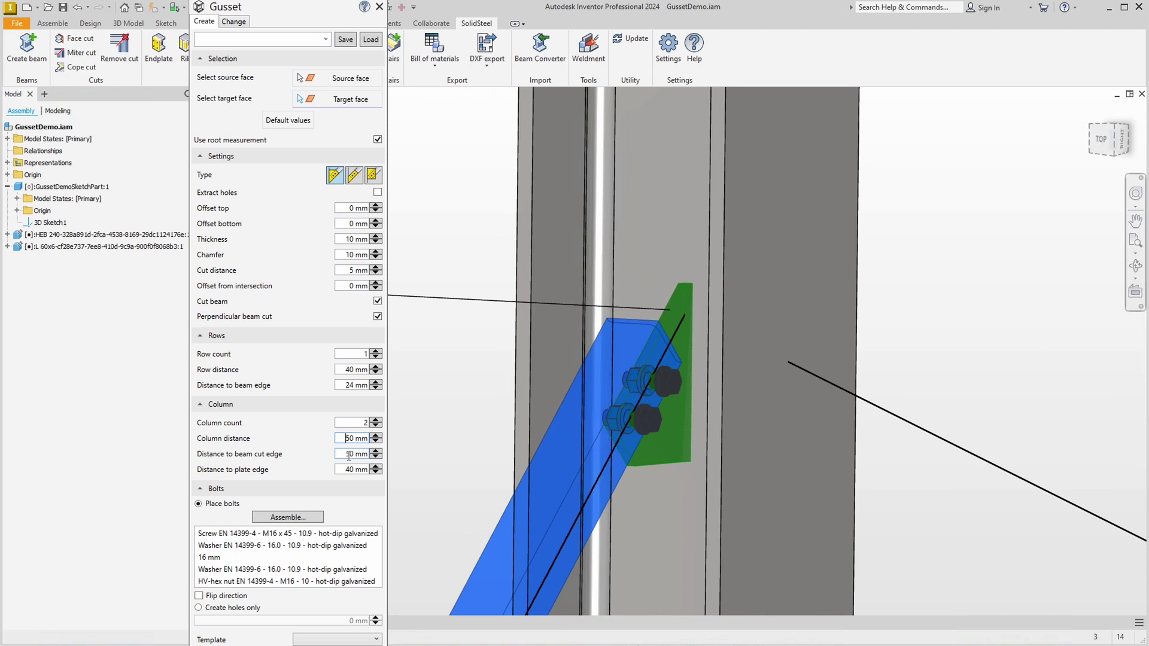
click(347, 455)
text(15)
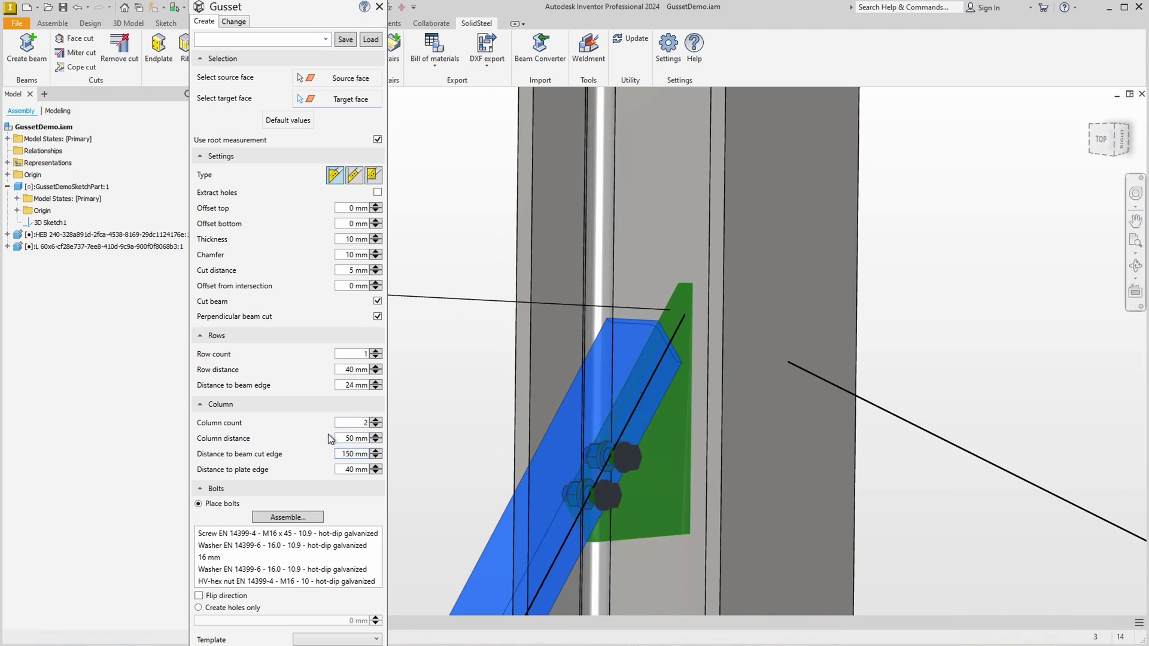
key(BackSpace)
click(346, 469)
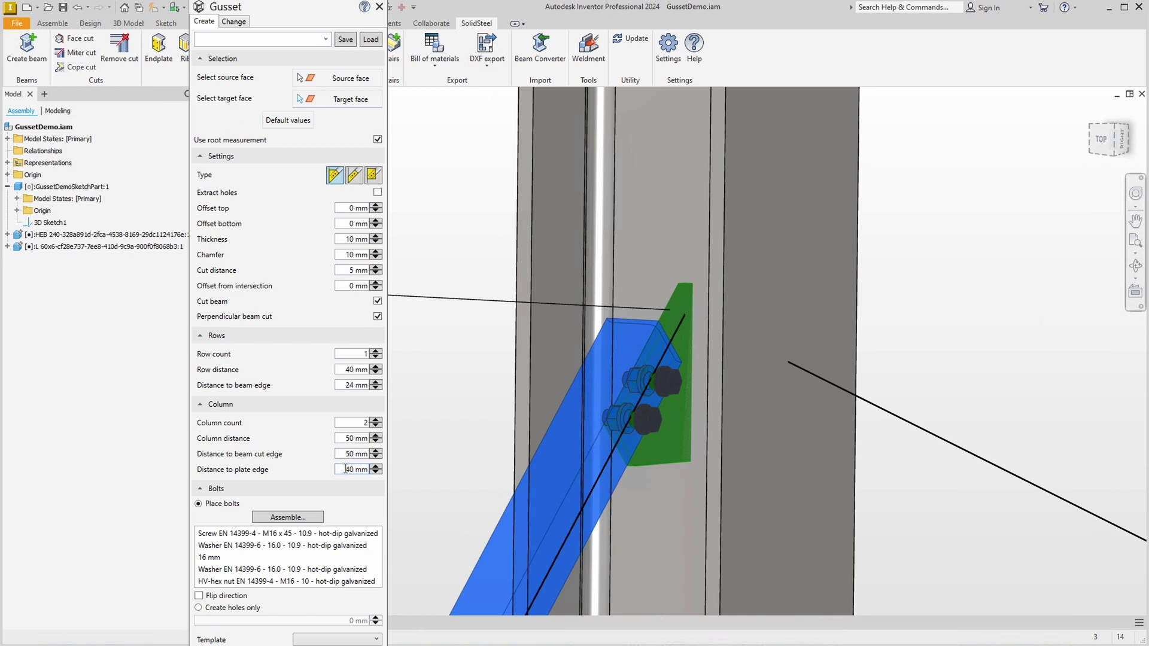
click(345, 469)
text(1)
key(BackSpace)
Execute the gusset, then expand and collapse the new Weldment showing DefaultGusset and HEB 240.
key(Return)
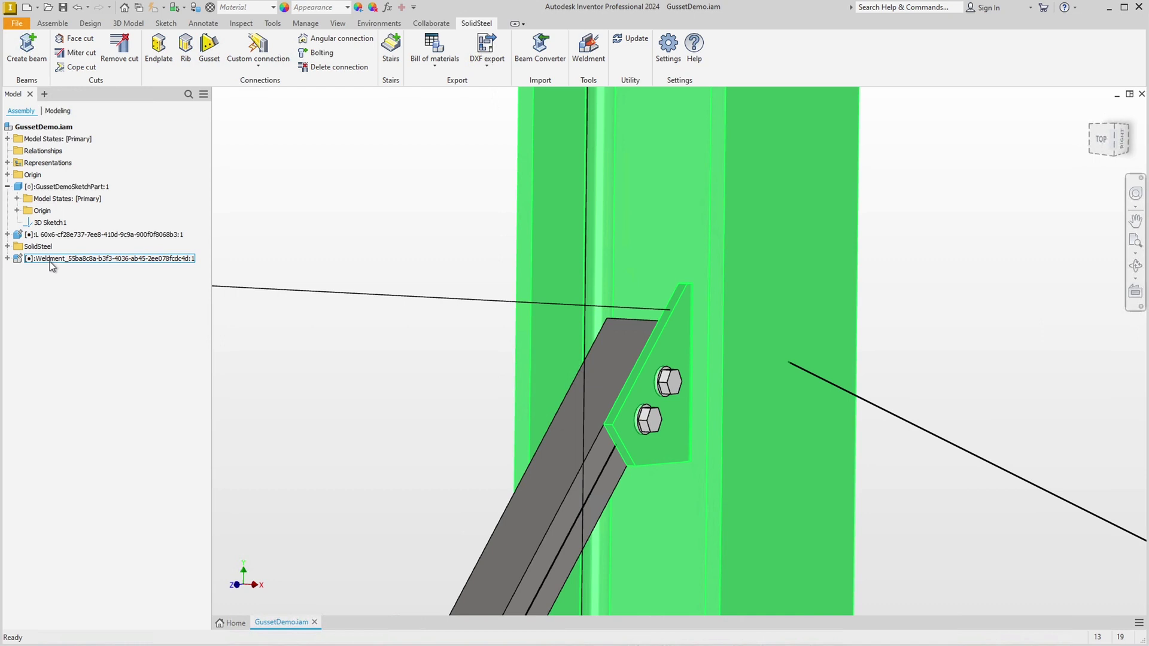
click(7, 258)
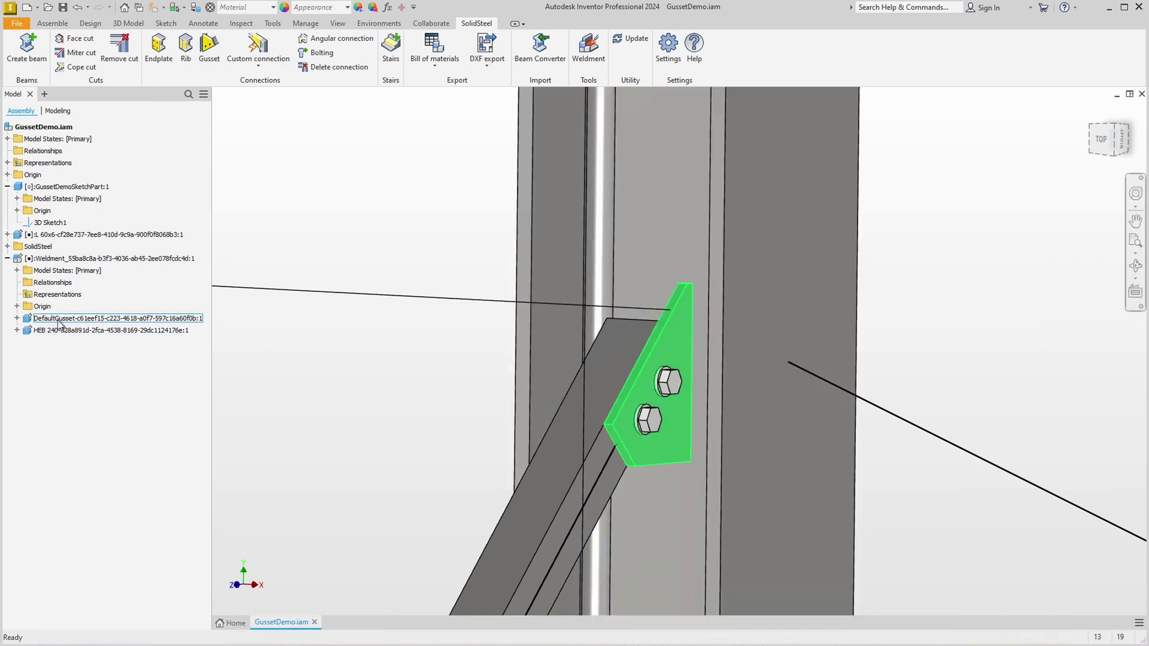
click(7, 258)
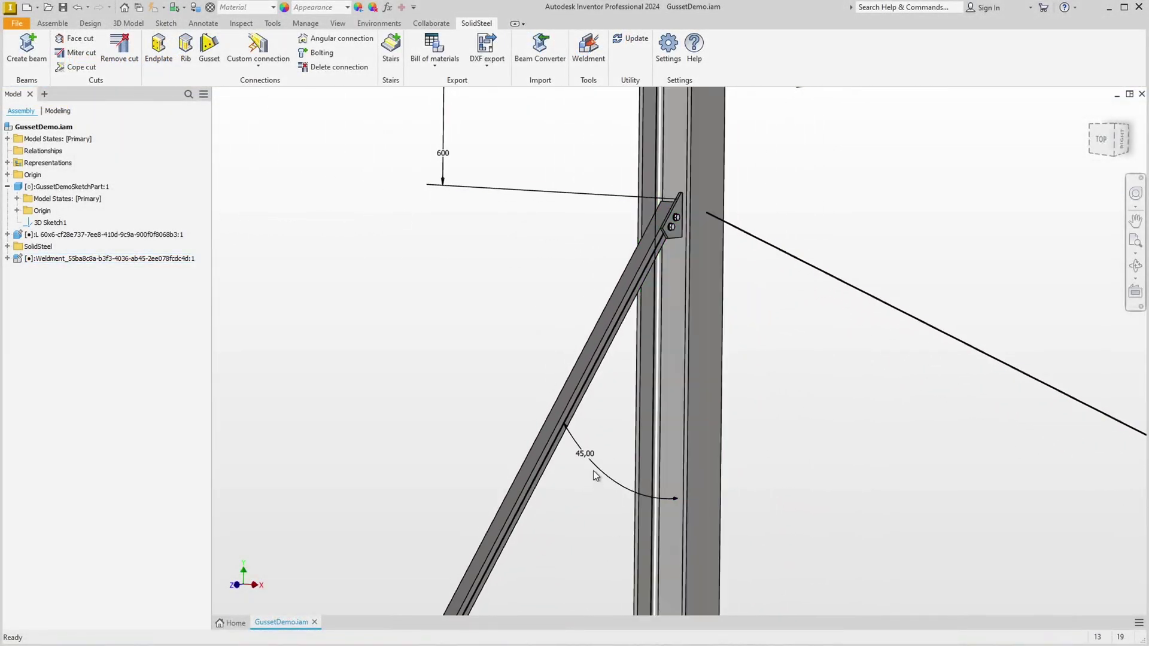
Change the brace angle dimension from 45,00 to 60 degrees and finish the sketch.
double_click(588, 457)
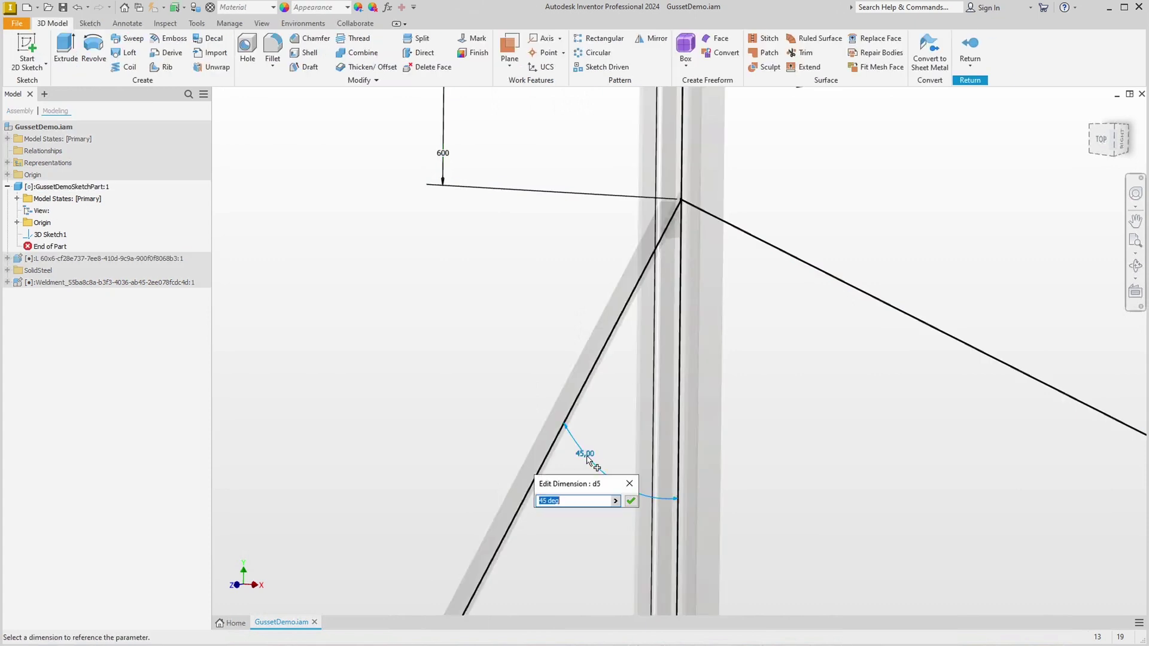
text(60)
key(Return)
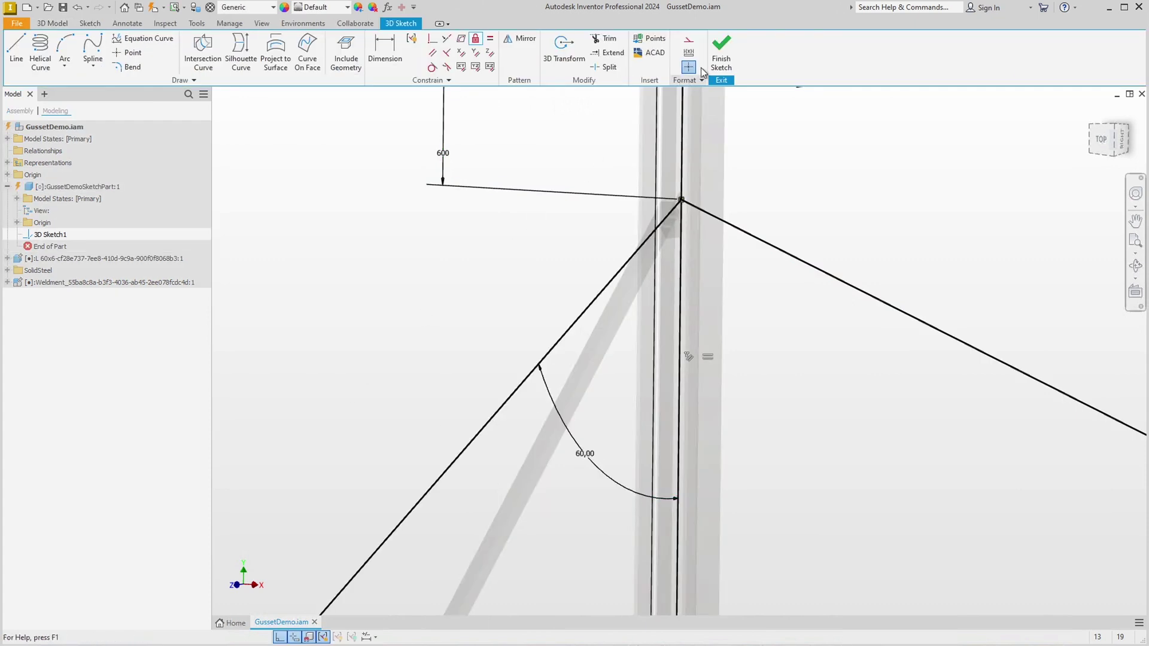
click(731, 53)
Return to the assembly, move the 'Change of referenced sketch detected' prompt aside, and choose Update.
click(970, 47)
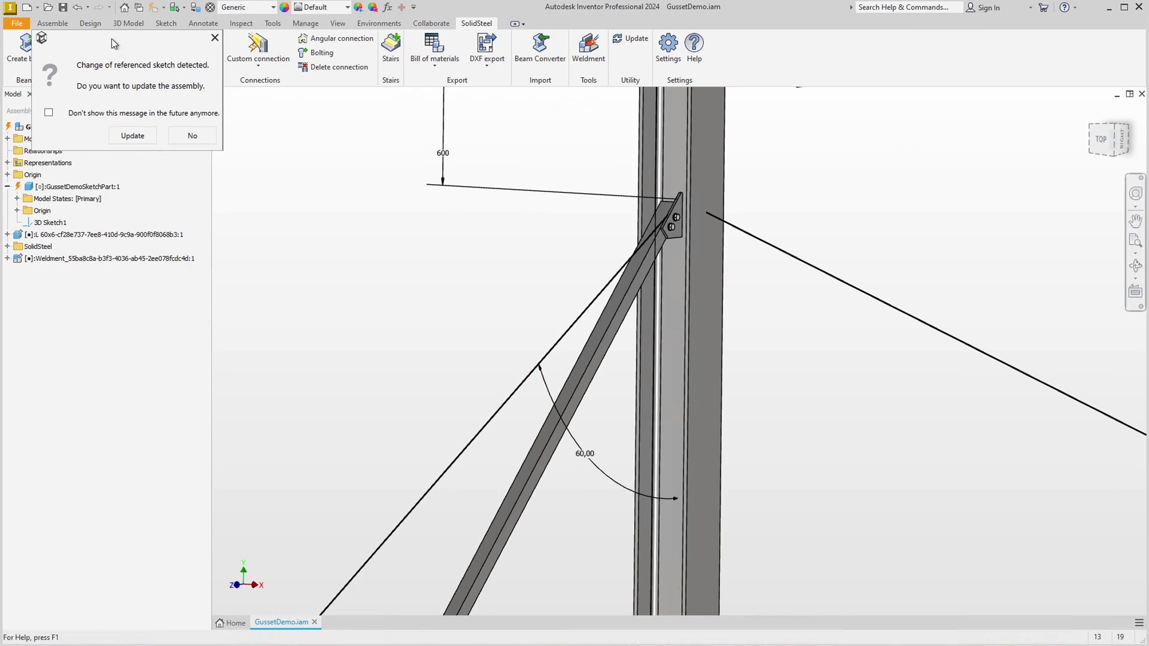
drag(111, 38, 377, 168)
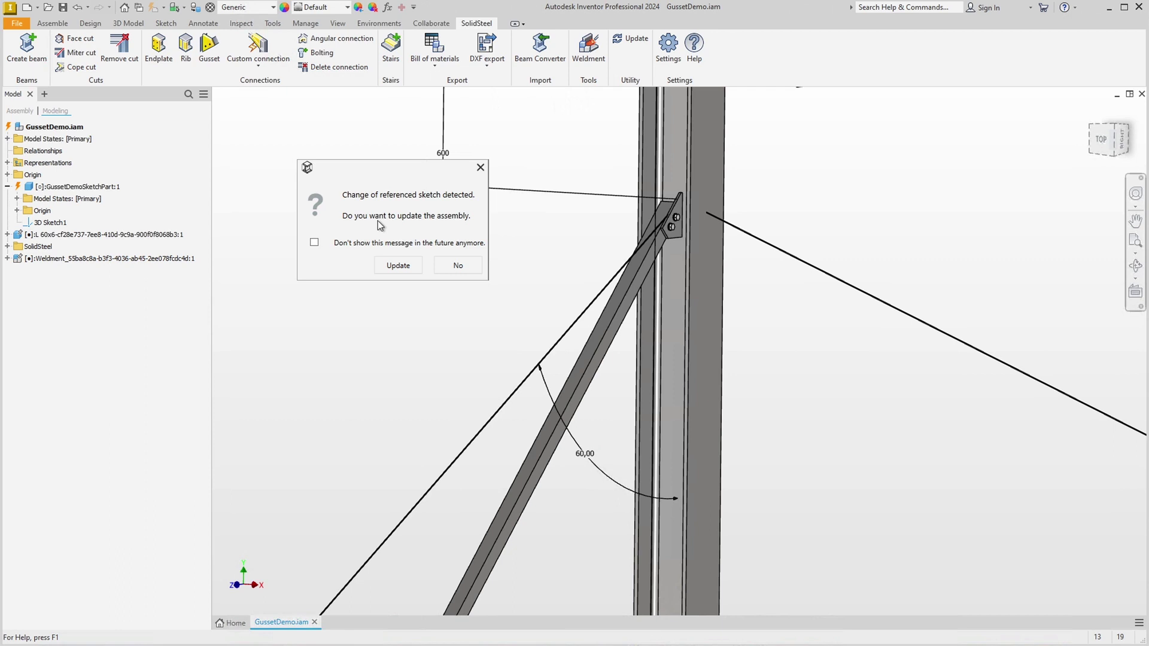
click(396, 267)
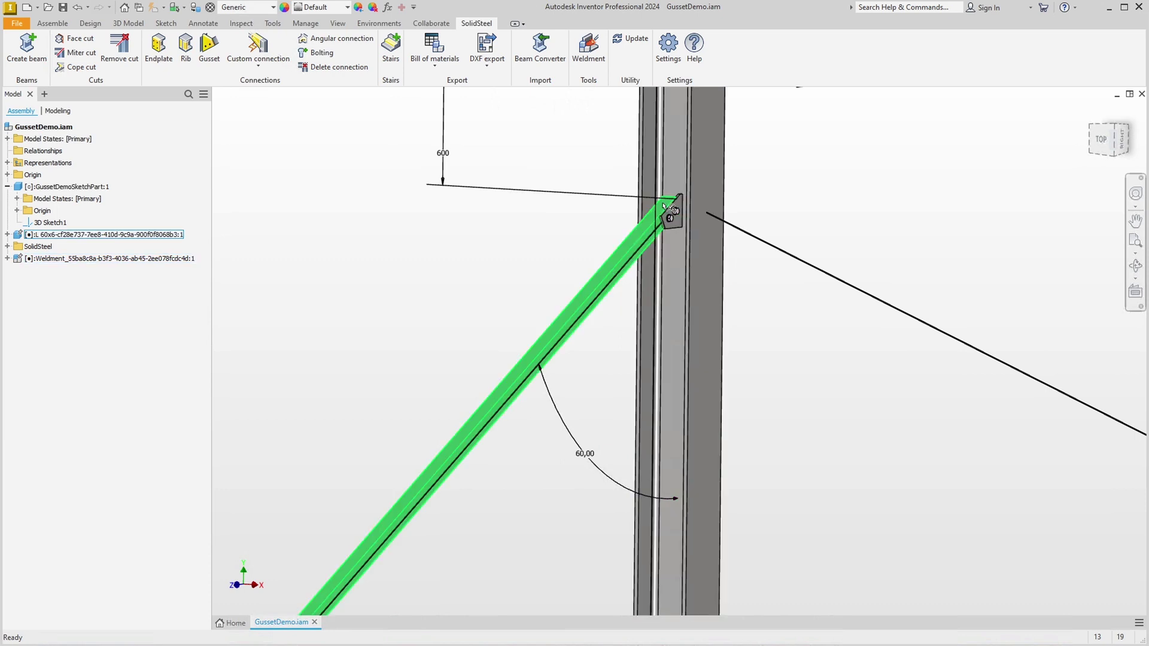
scroll(663, 201, up, 5)
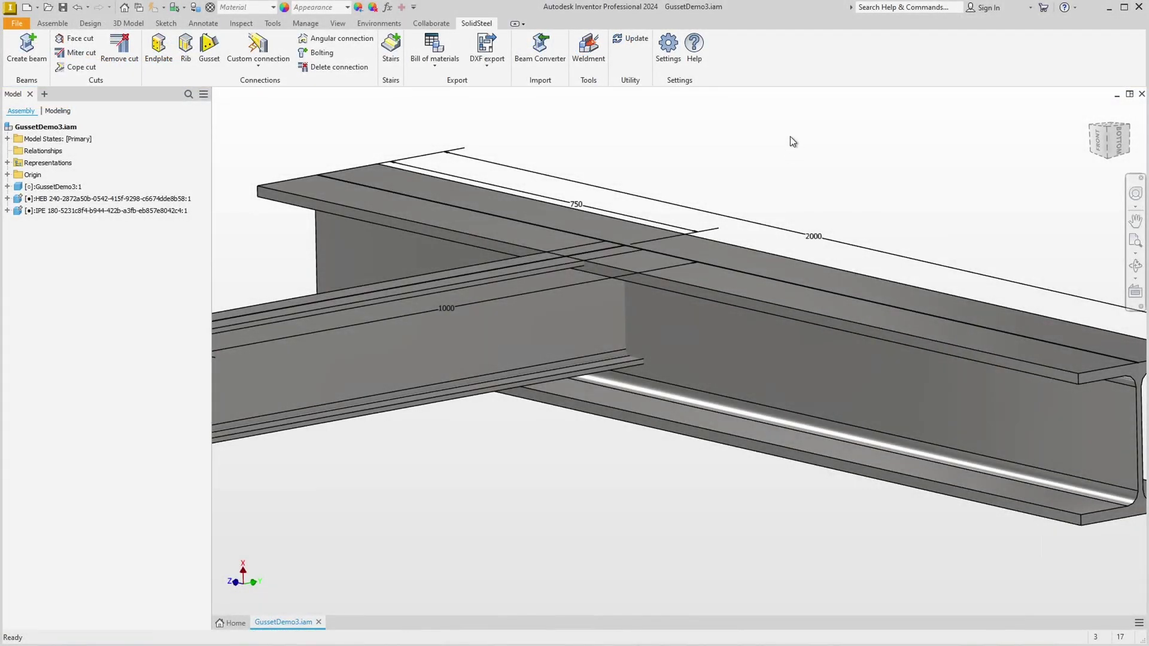
Start a new gusset connection in GussetDemo3.iam.
click(216, 70)
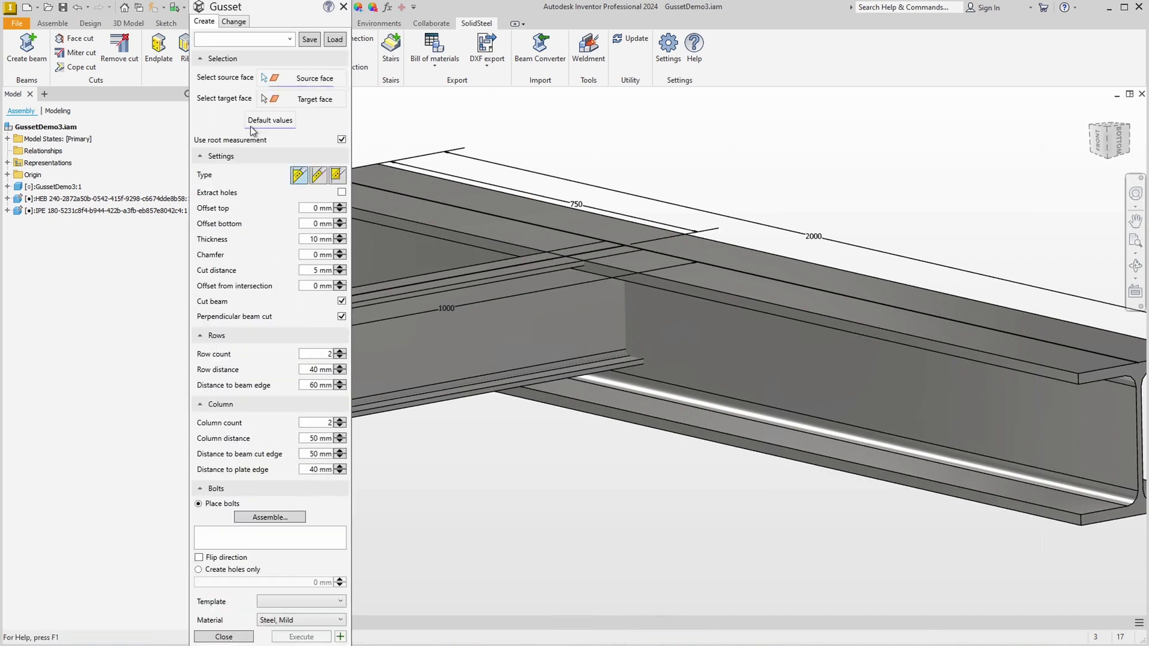
Join the HEB web to the IPE web with 125 mm cut distance and 150 mm beam-cut-edge distance.
click(568, 328)
click(687, 331)
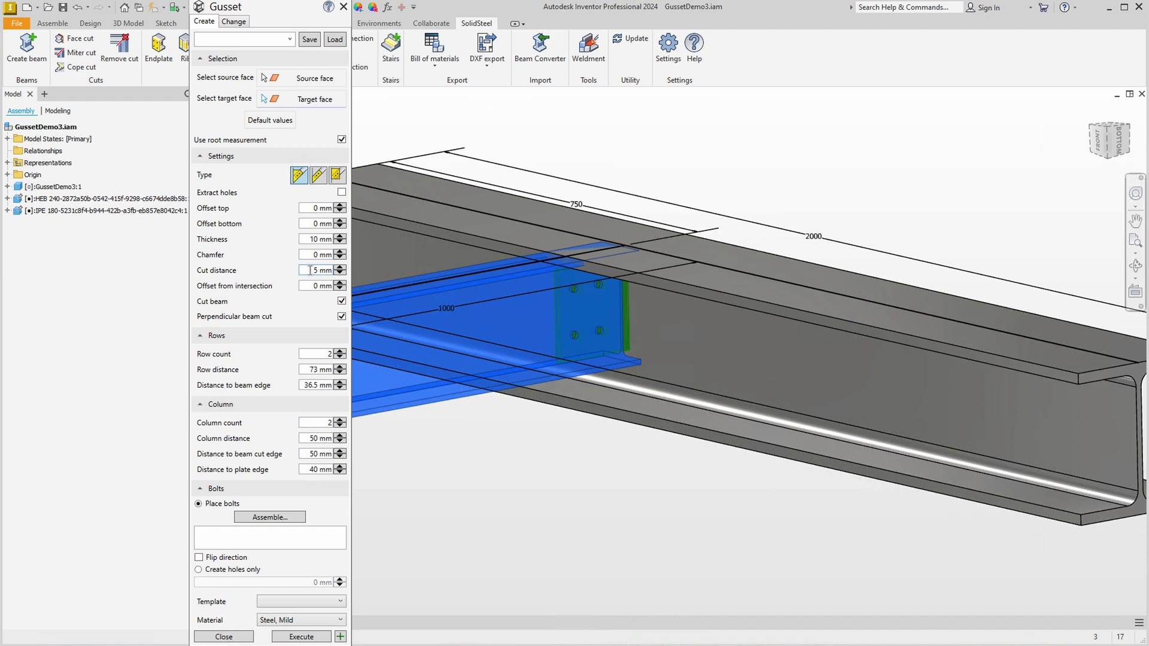
click(310, 270)
text(12)
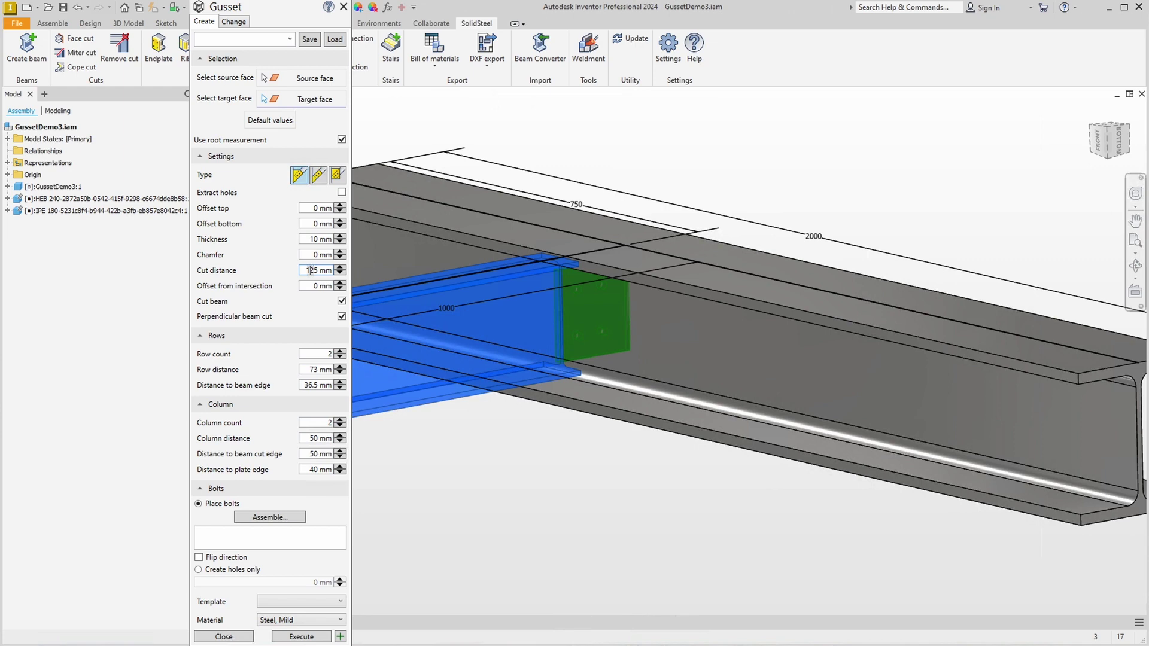
click(308, 453)
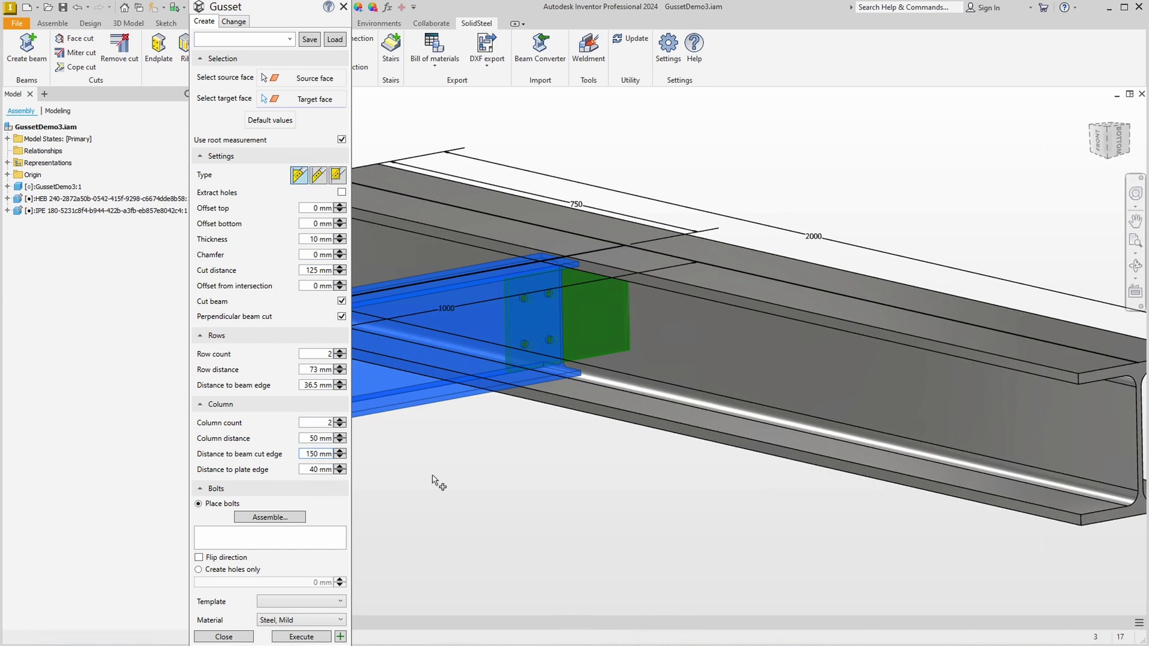
Build an EN 14399-4 M20 bolt set with default washers and nuts and confirm it.
click(277, 517)
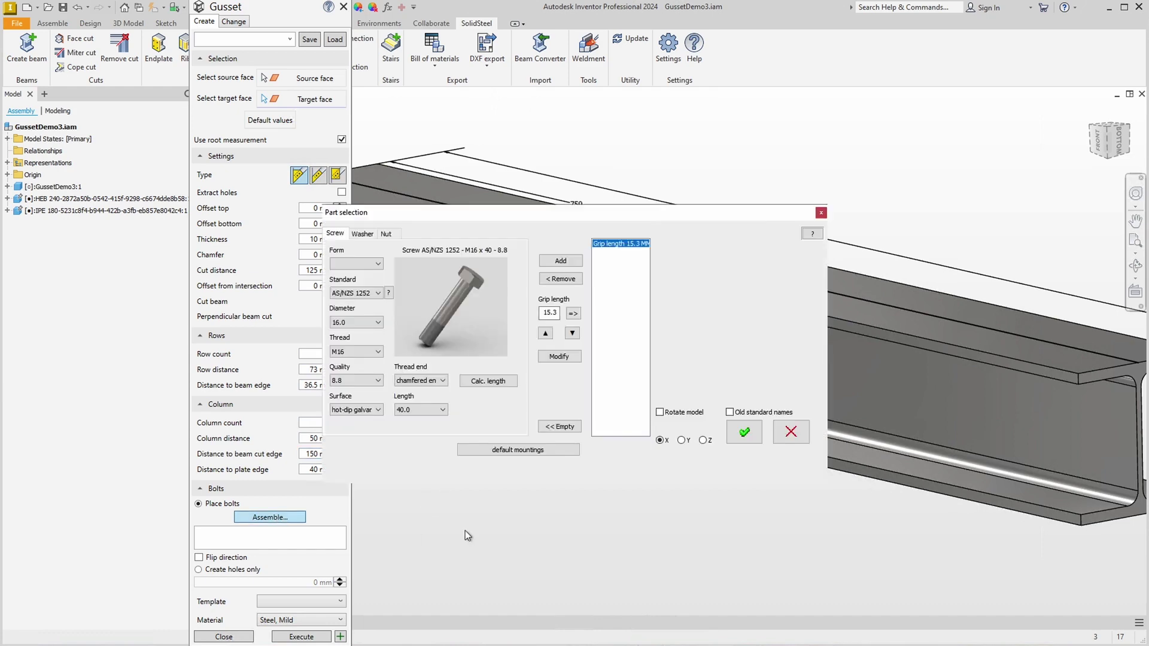
click(356, 292)
click(353, 359)
click(356, 322)
click(339, 348)
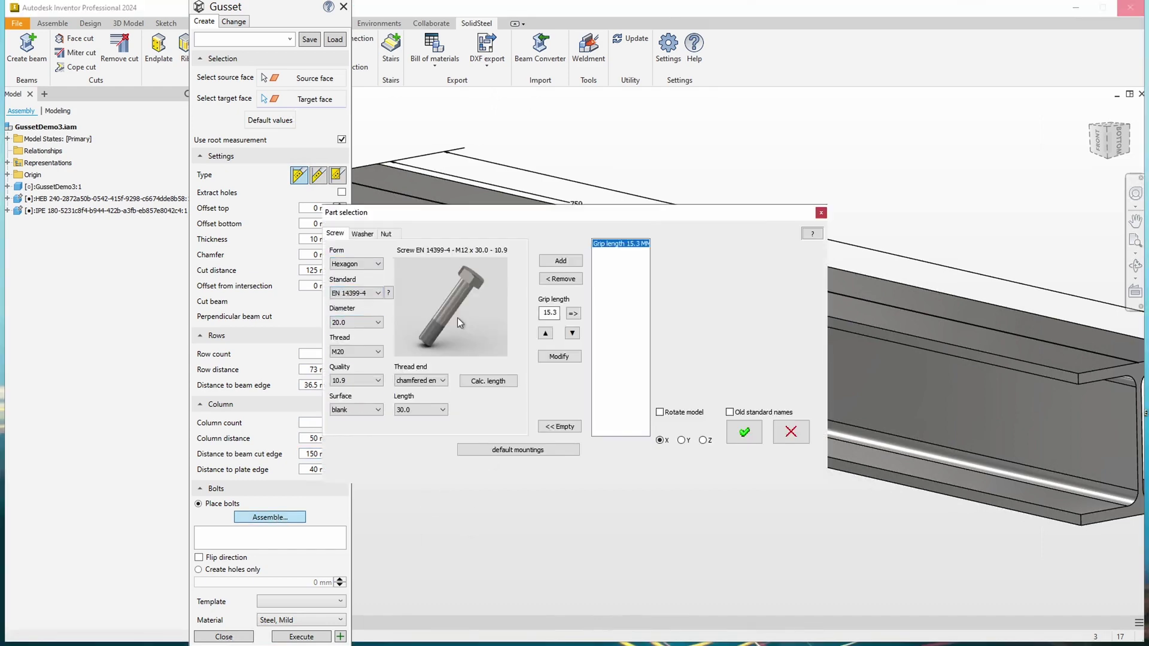
click(560, 260)
click(549, 450)
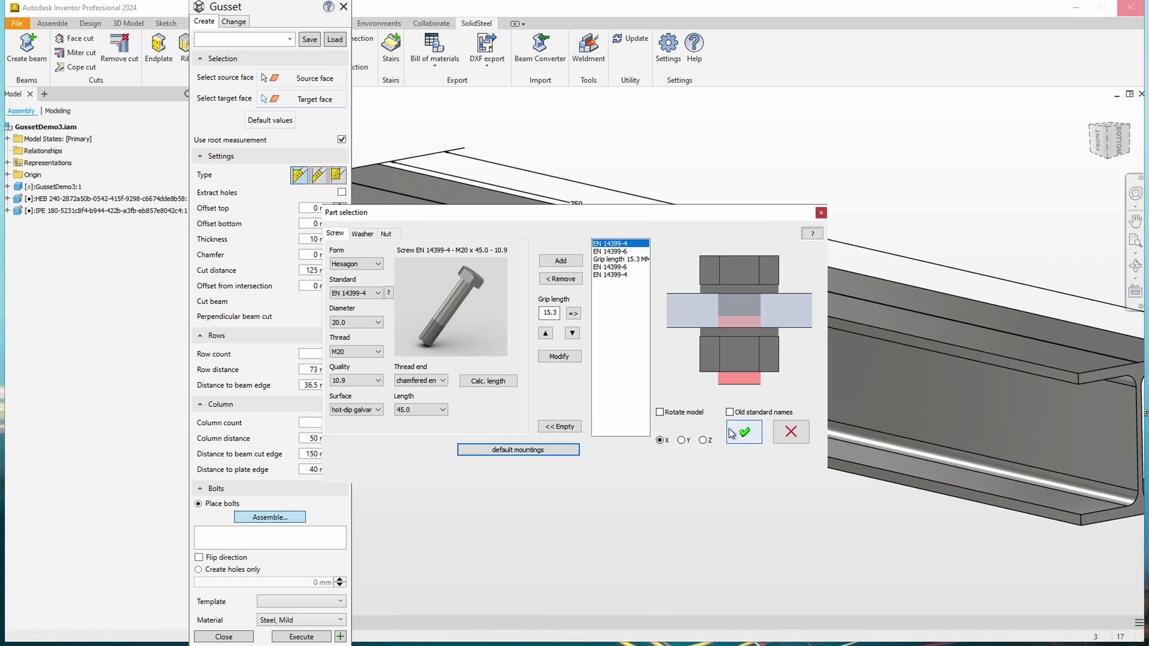
click(742, 432)
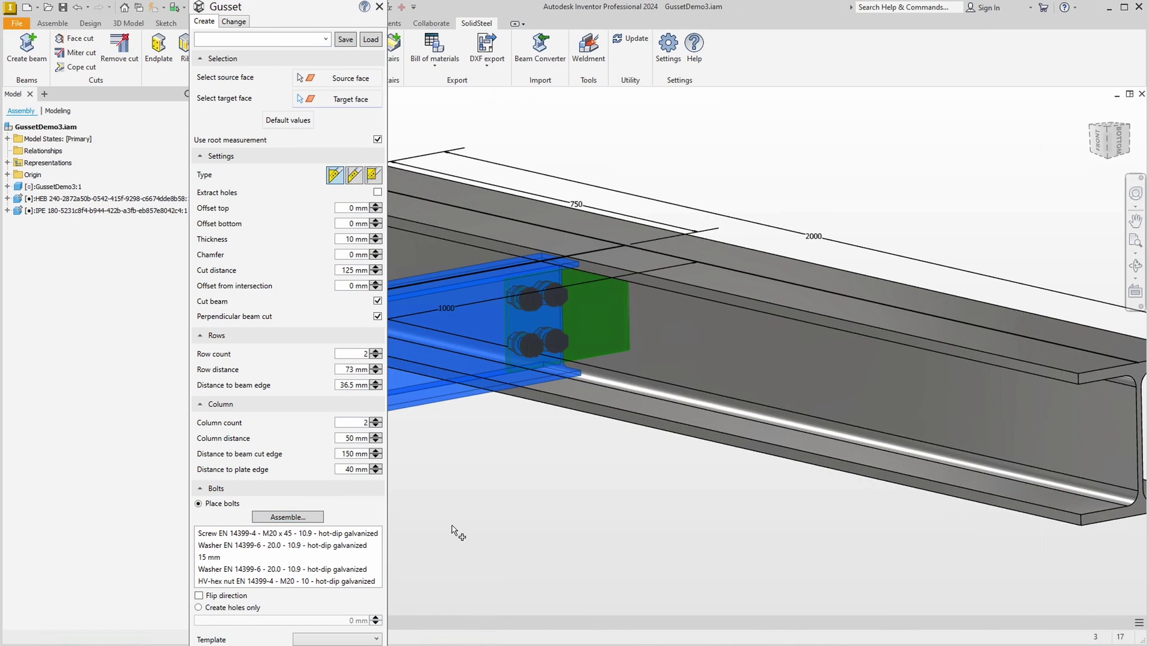
Build the IPE gusset with 70 mm bolt column spacing and 60/160 mm plate-edge and beam-cut distances.
click(347, 439)
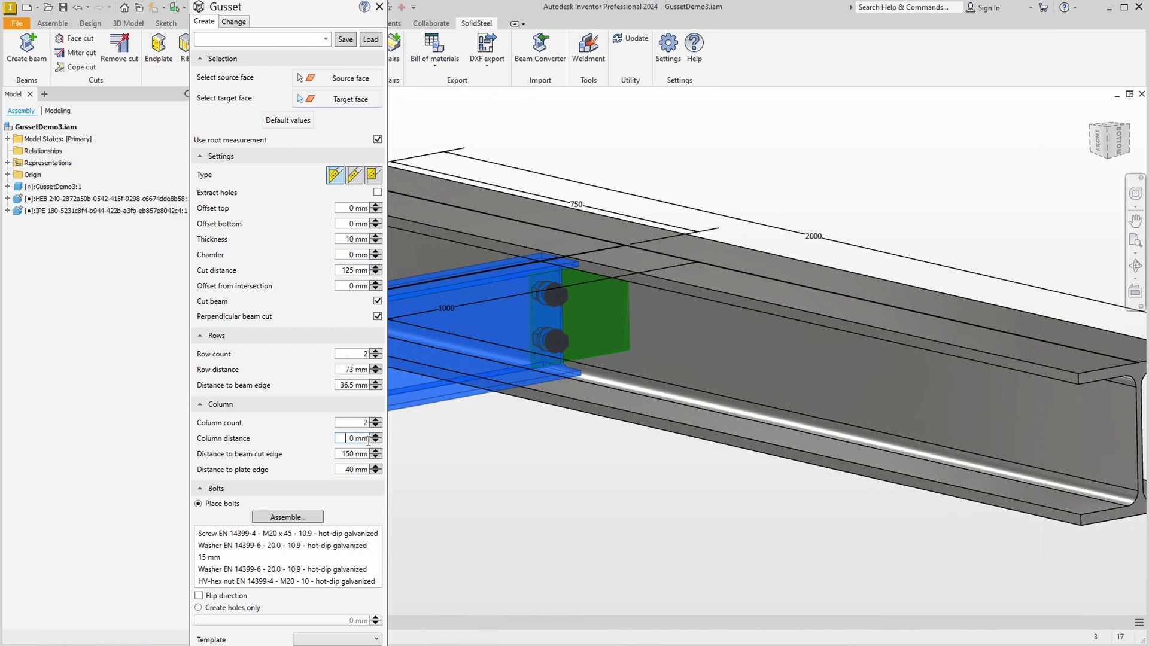
text(7)
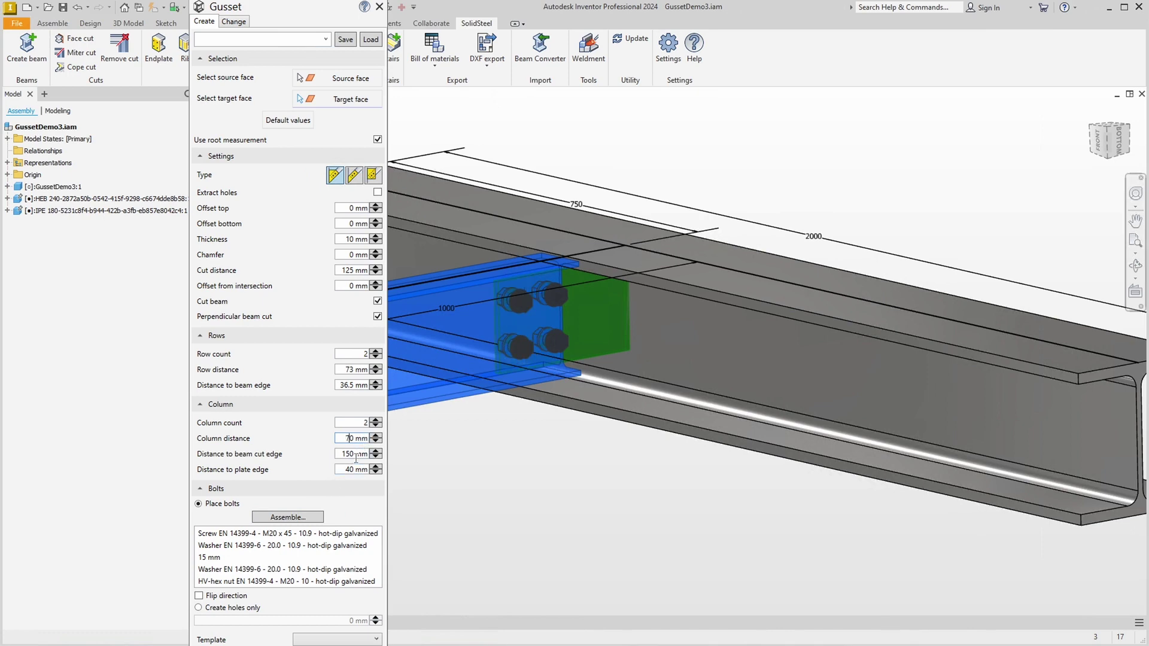
click(349, 471)
key(BackSpace)
text(6)
click(353, 453)
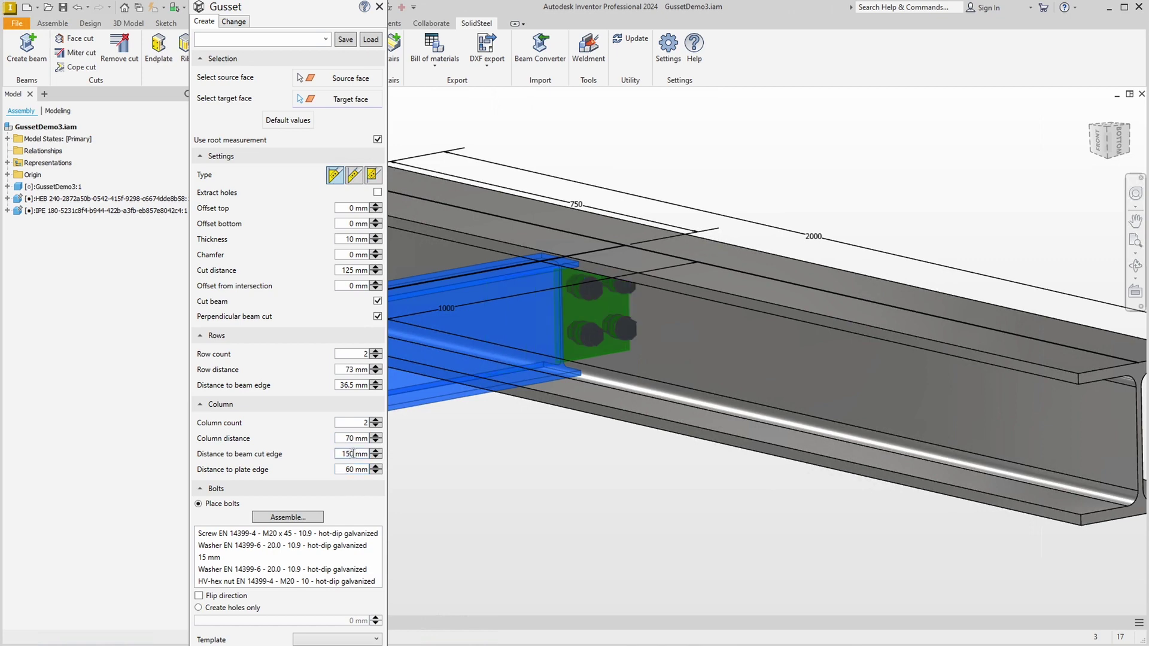
key(BackSpace)
text(6)
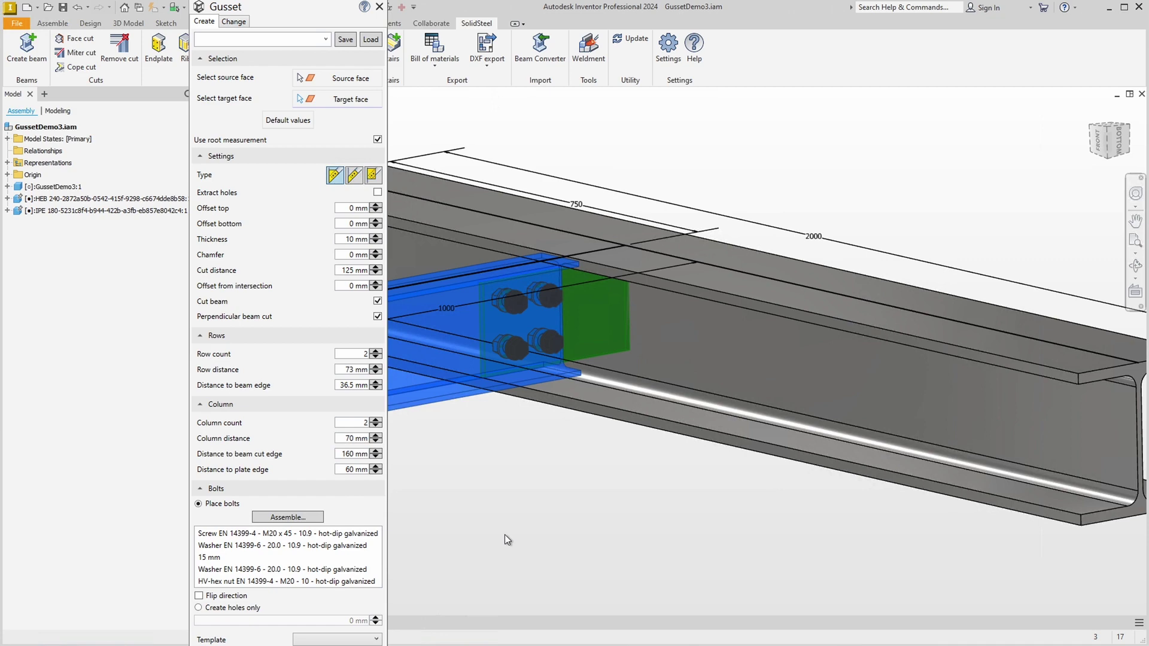
key(Return)
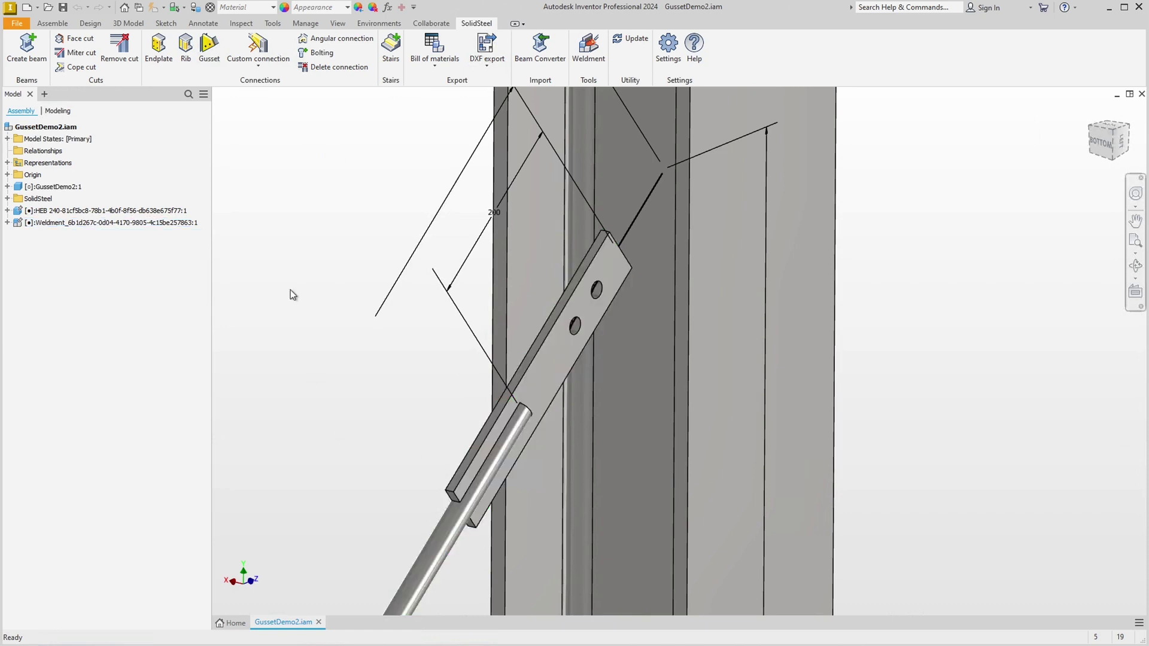
Start a gusset from the bracing plate to the column face, extracting holes, 160 mm wide.
click(208, 46)
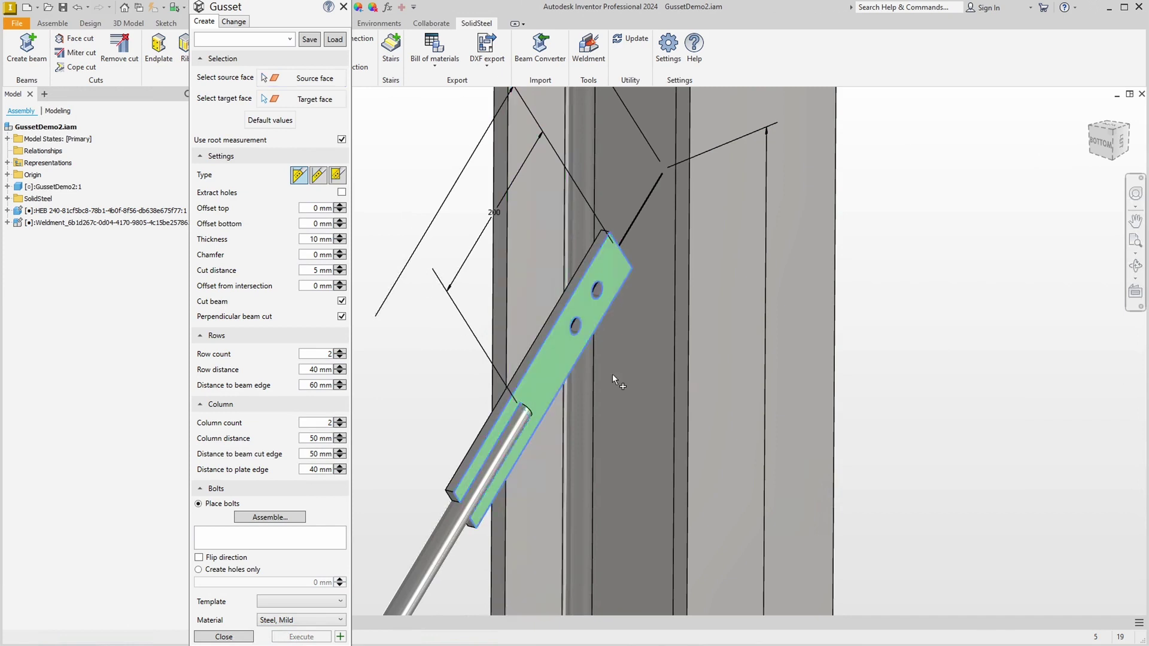
click(648, 358)
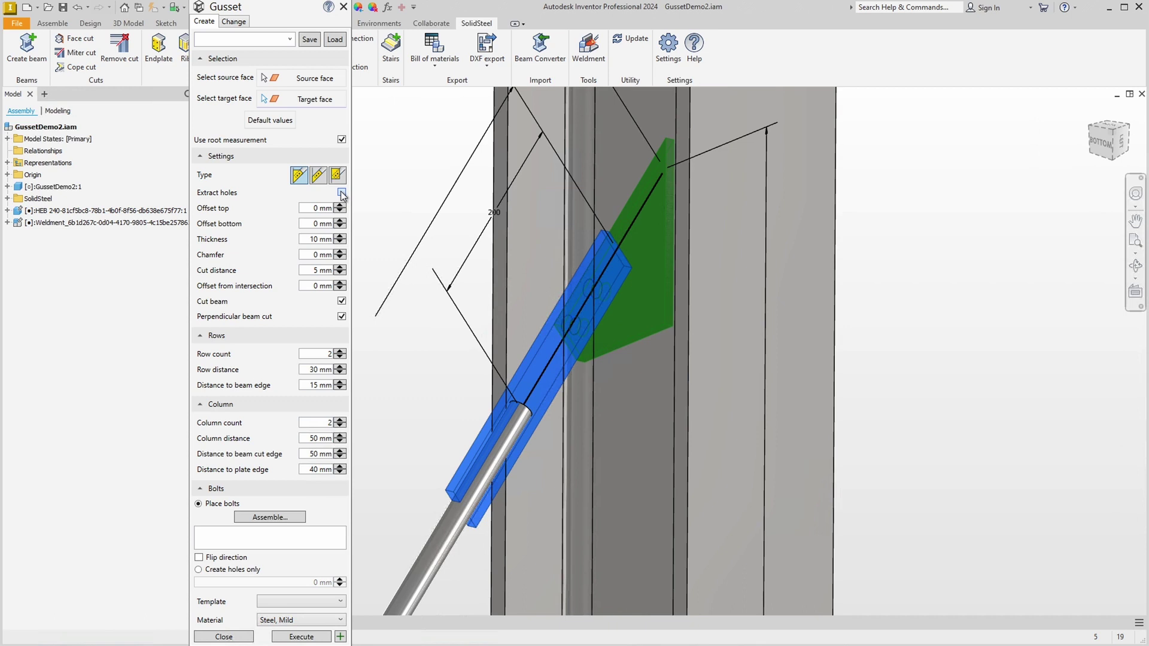
click(342, 192)
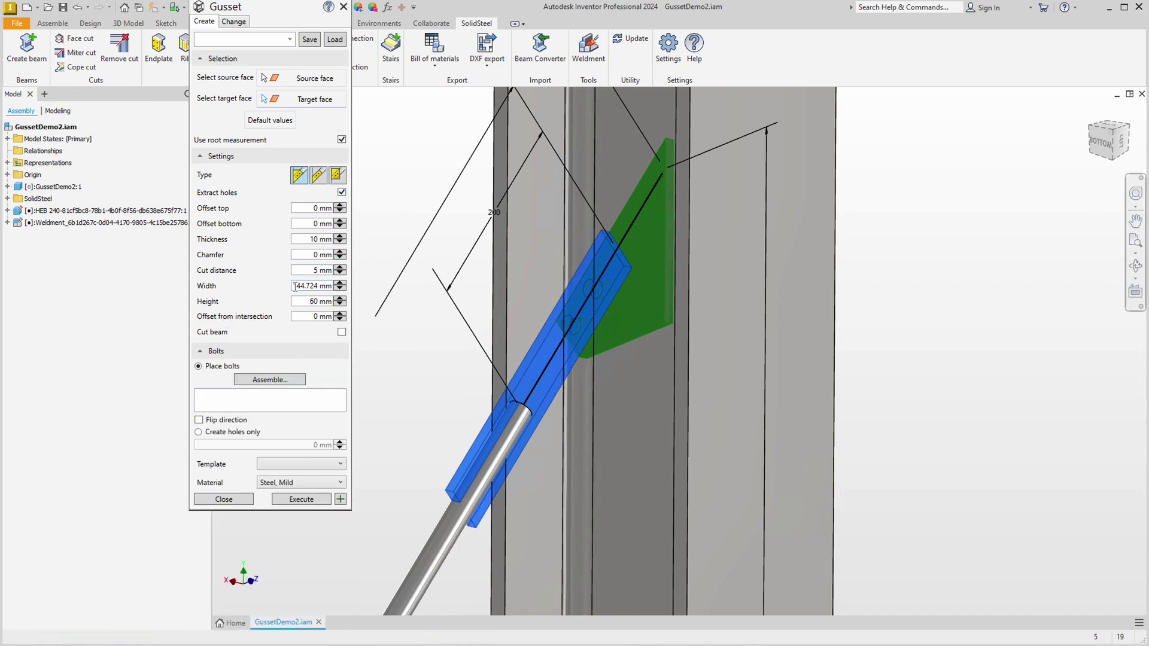
drag(294, 286, 322, 288)
text(1)
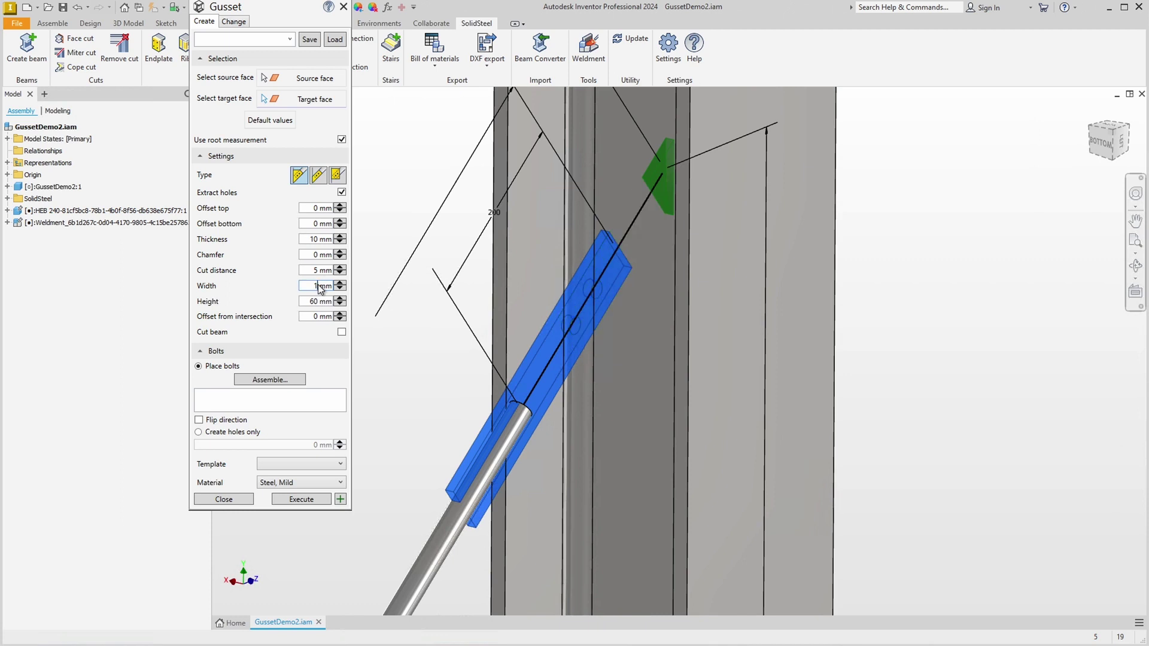
text(6)
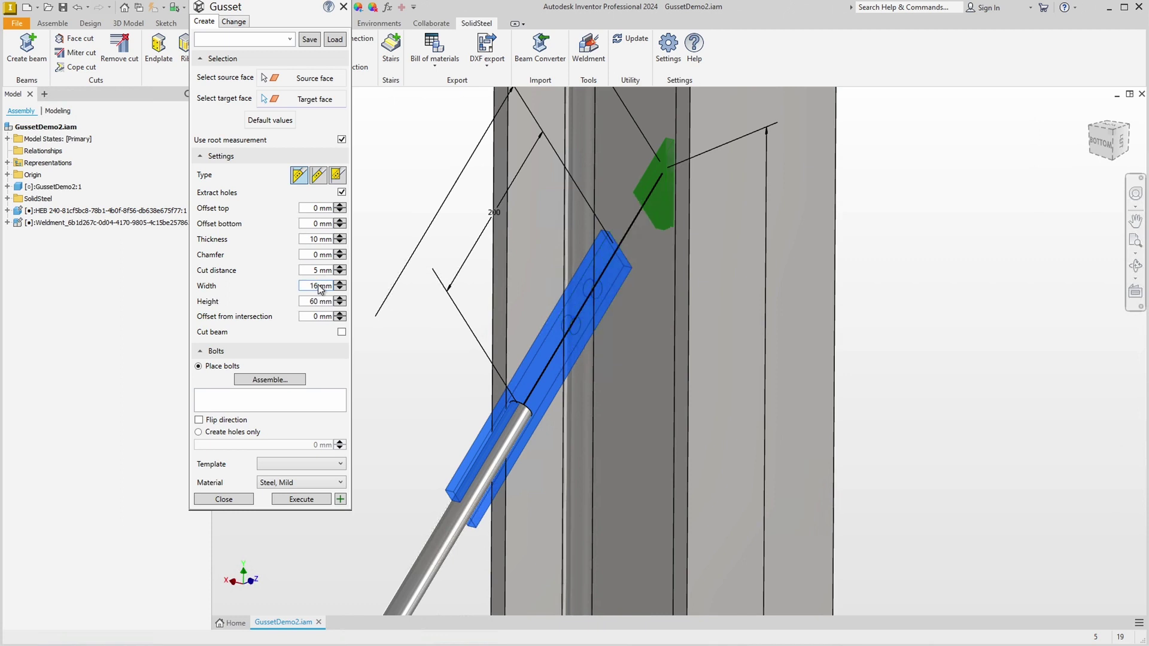
text(0)
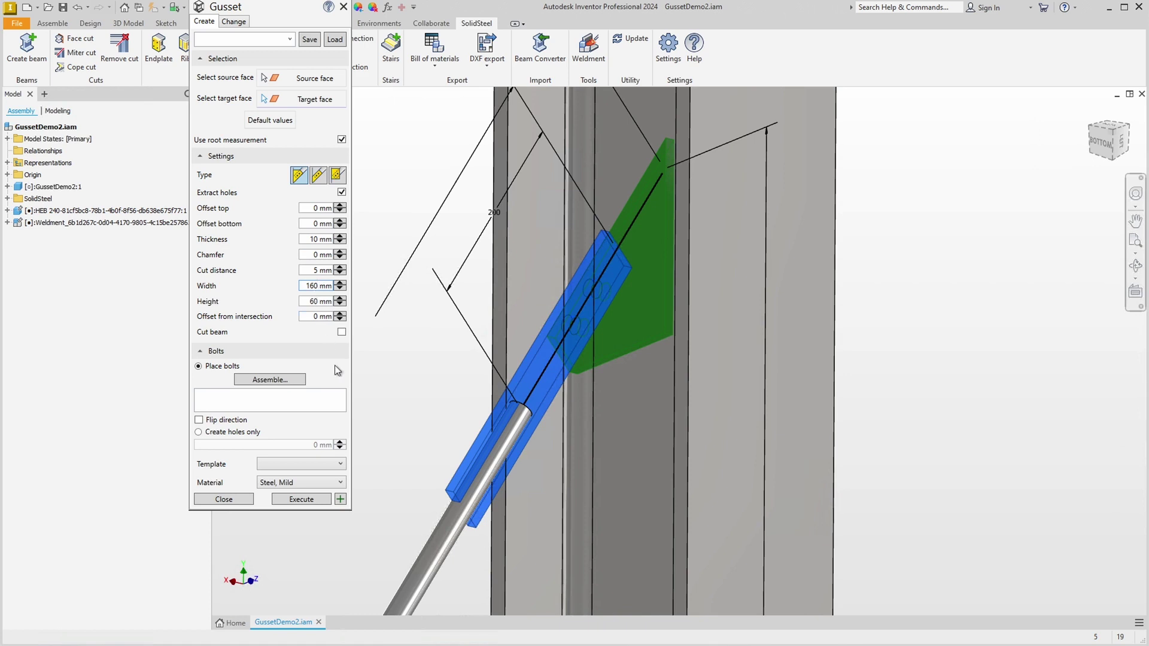
click(270, 380)
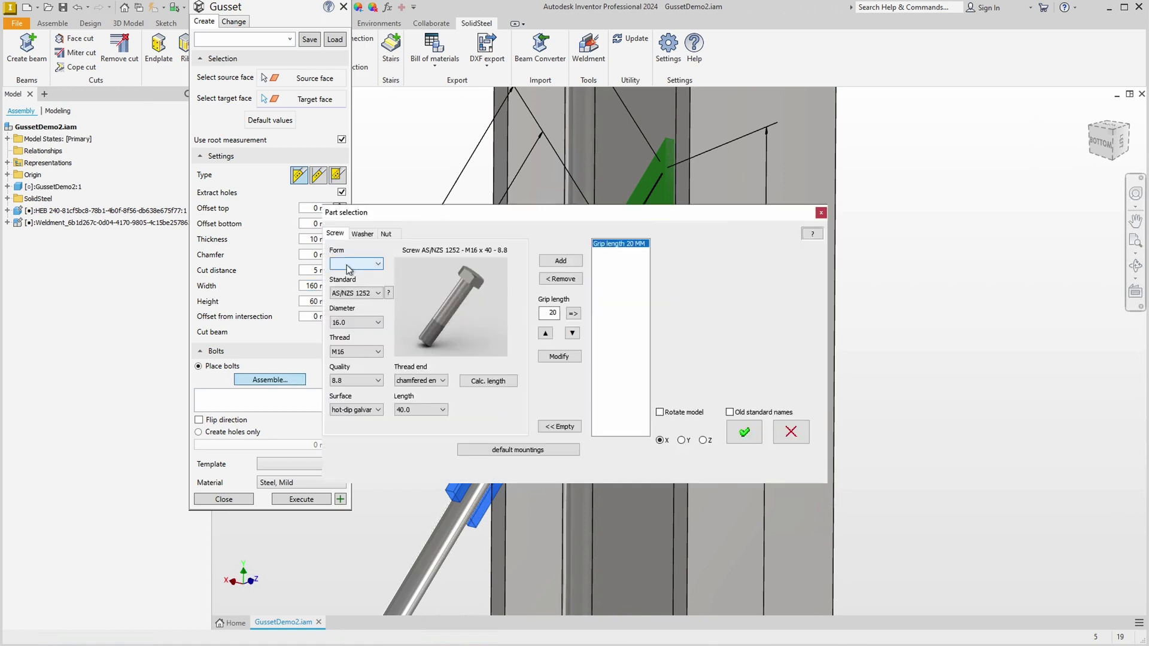
Assign EN 14399-4 M16 x 45 bolts with matching washers and nuts to the bracing gusset.
click(356, 293)
click(352, 357)
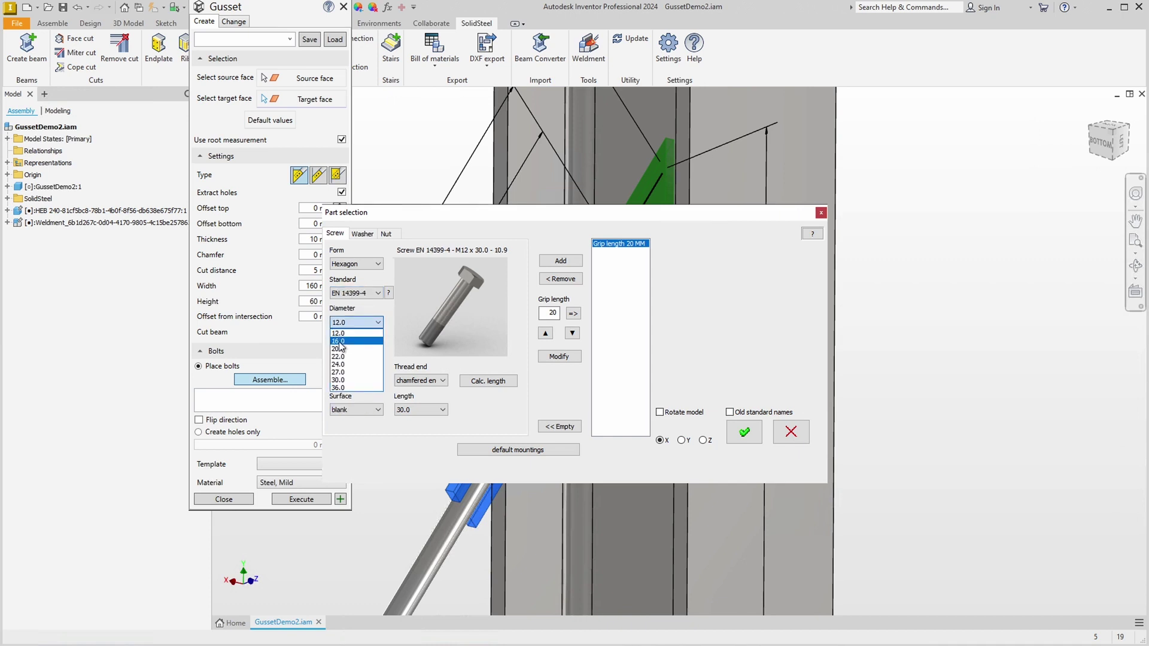
click(561, 261)
click(518, 450)
click(744, 432)
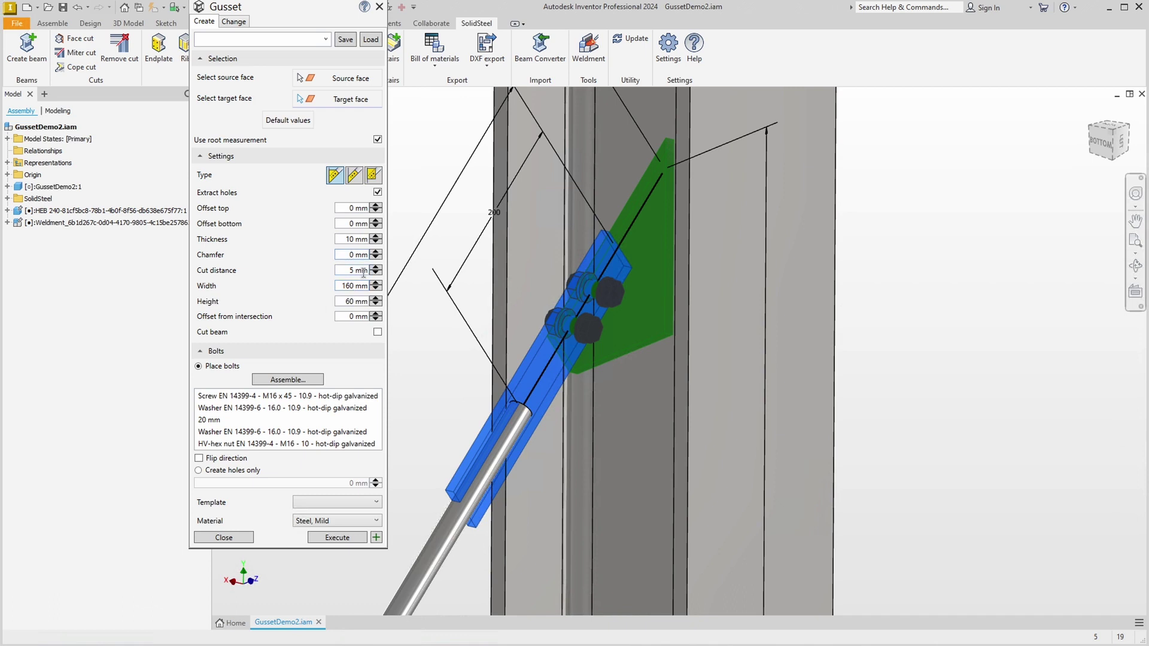
text(1)
Execute the bracing gusset with its 10 mm corner chamfer, bolting the plate to the column.
click(336, 537)
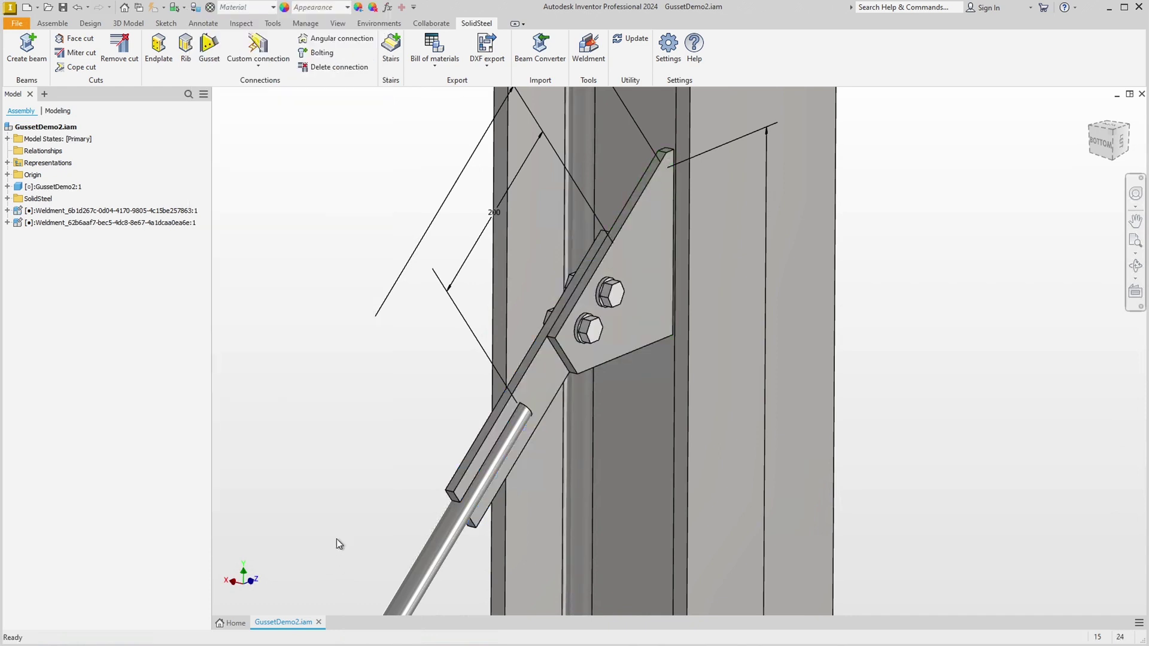